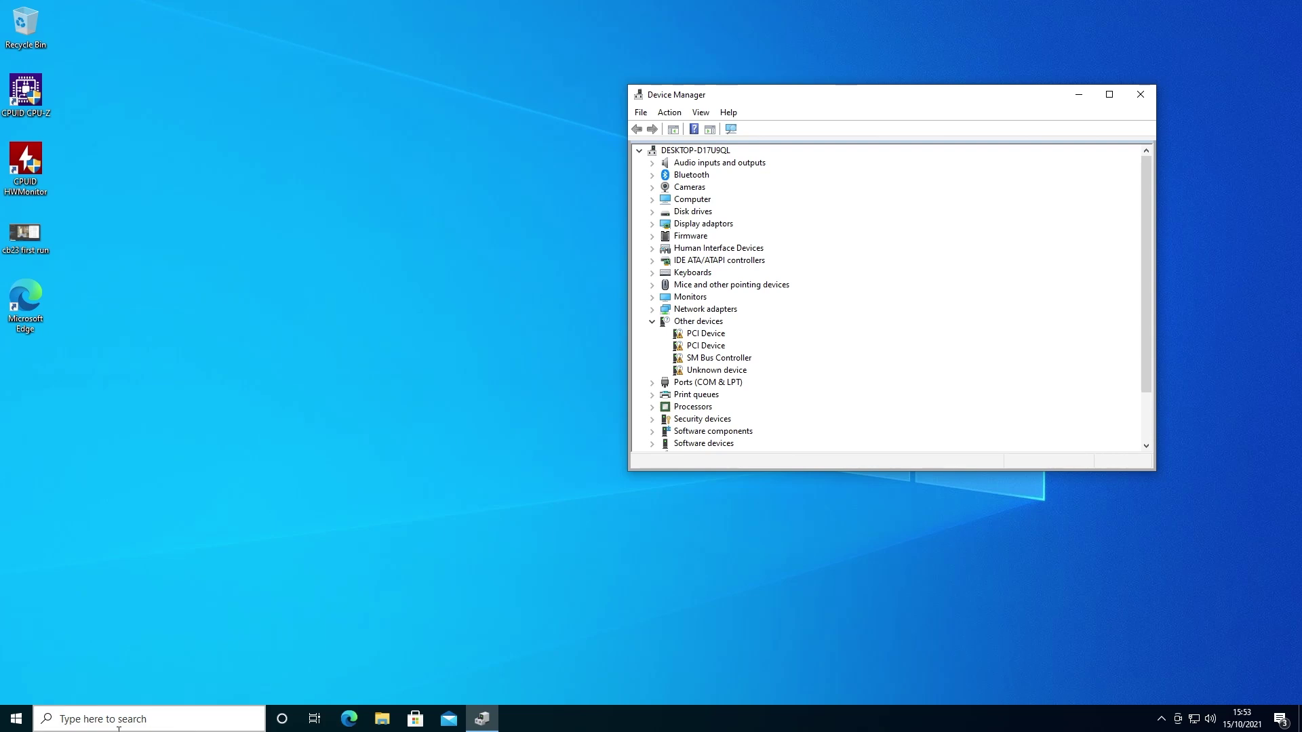
right_click(15, 719)
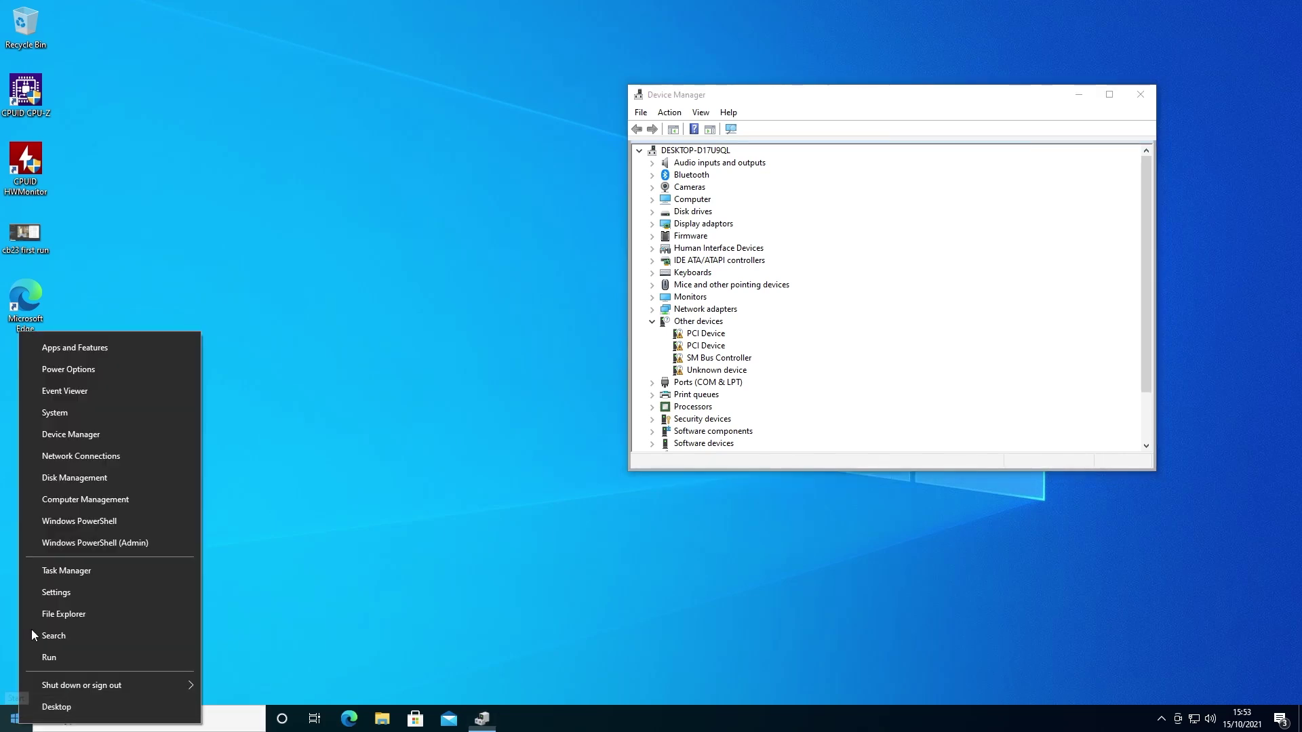
click(168, 238)
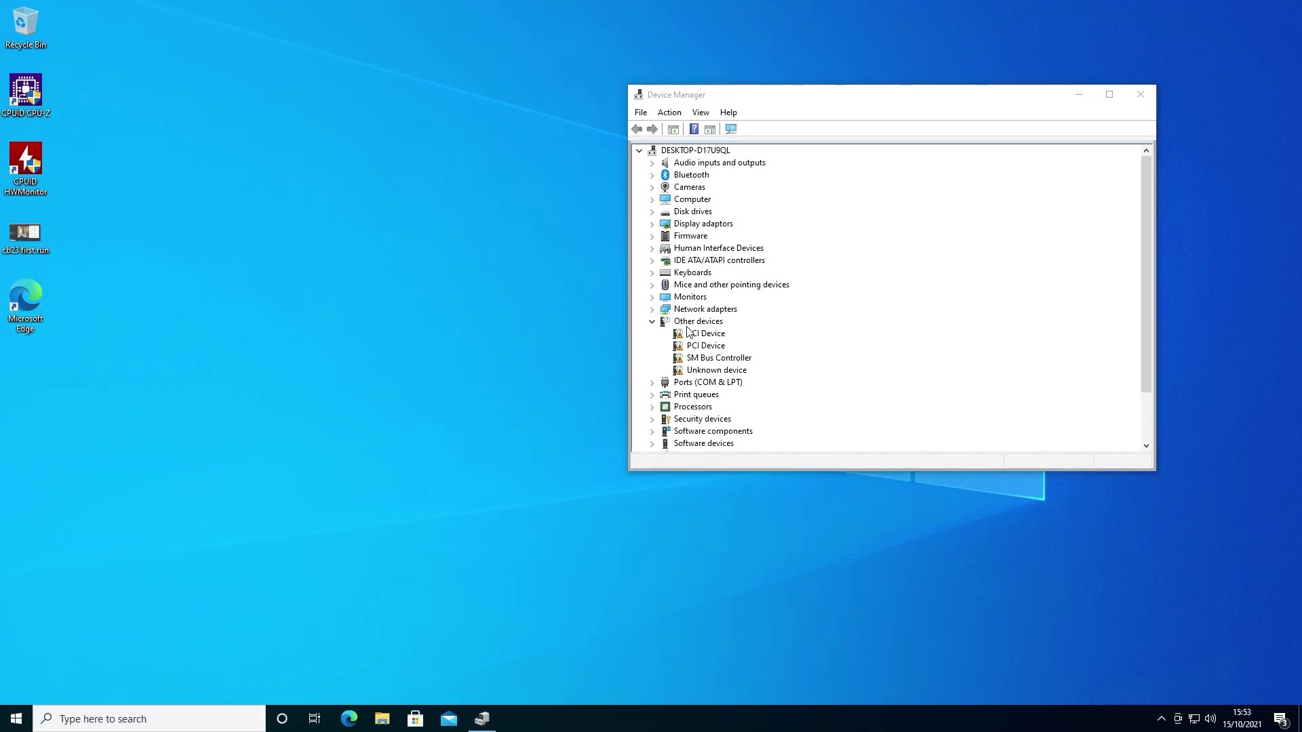
right_click(14, 718)
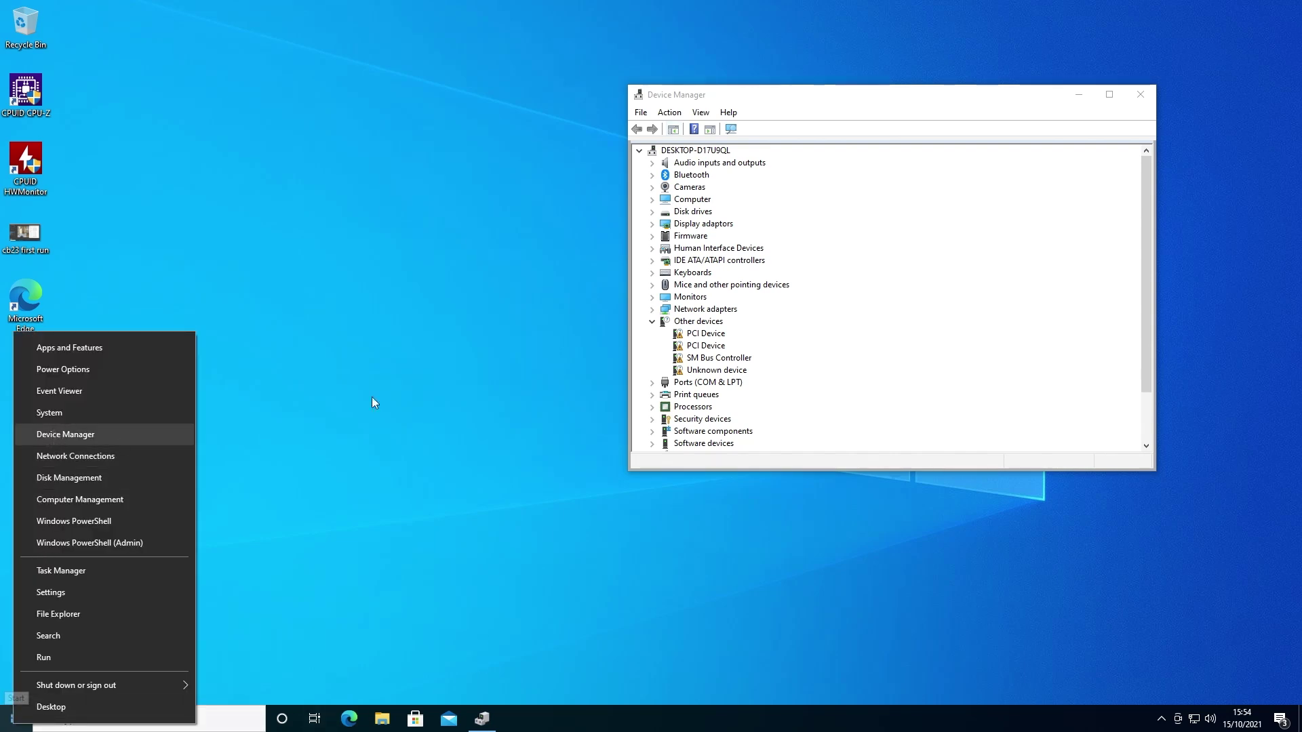
click(720, 183)
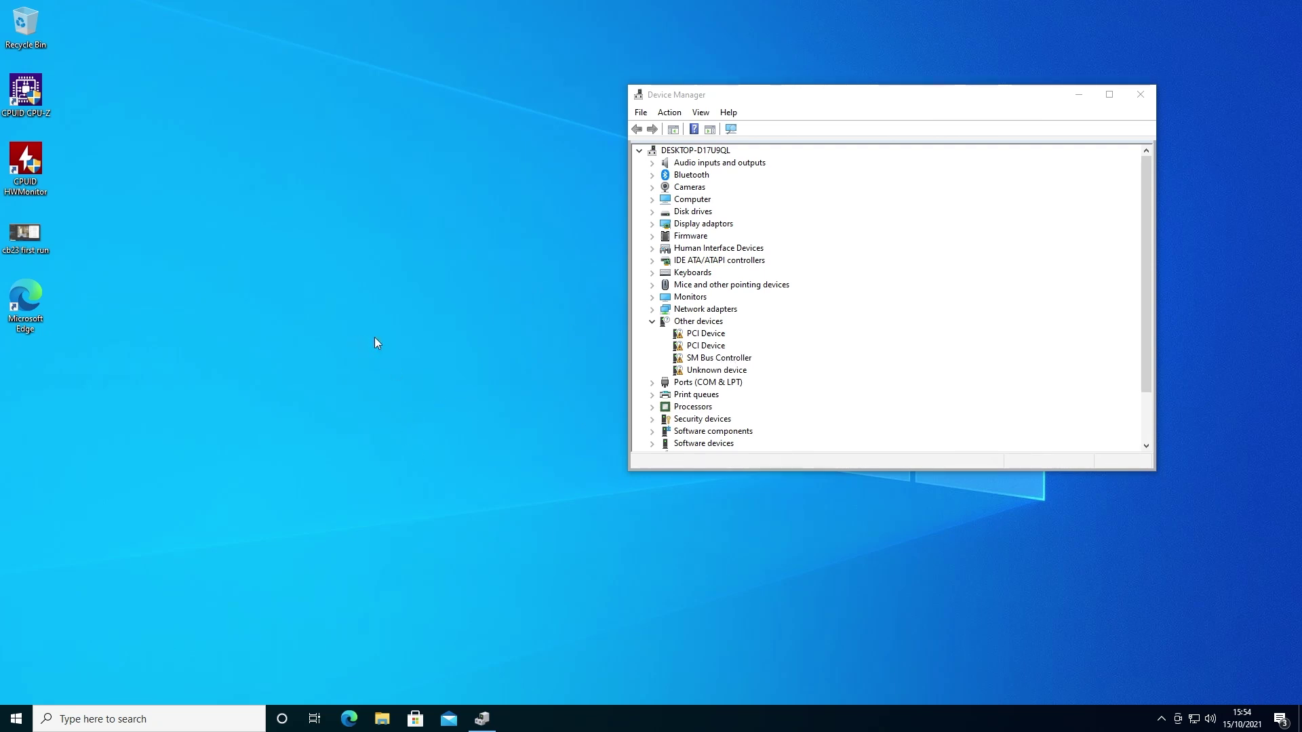
- View the cb23 first run Cinebench R23 screenshot full-screen, then move Device Manager to the upper right
double_click(25, 236)
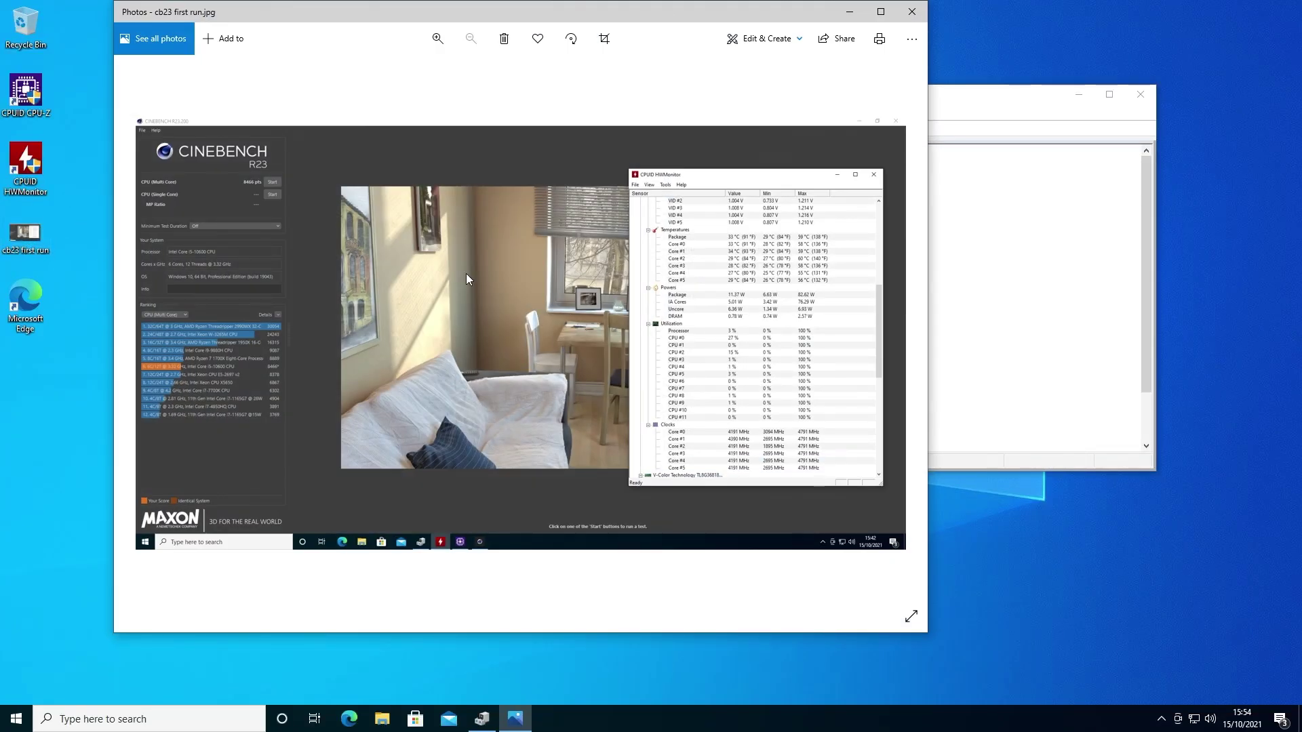
click(880, 11)
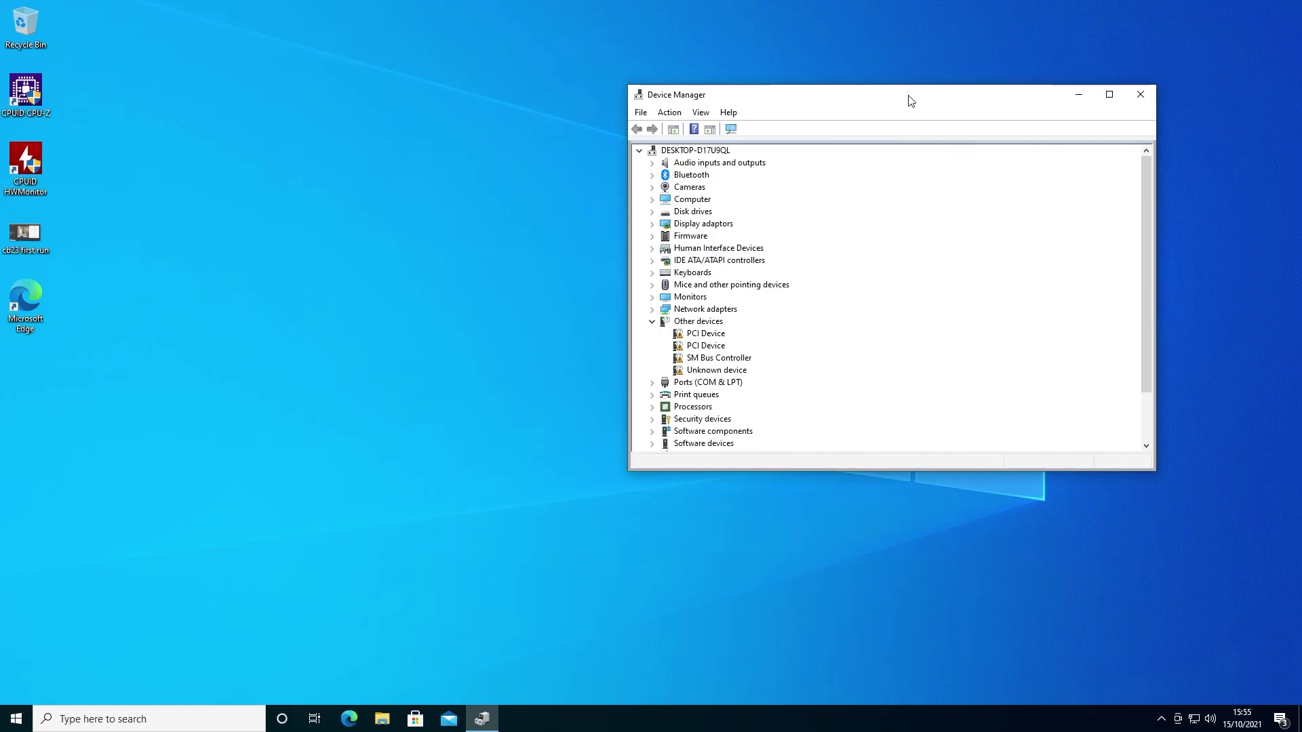
drag(909, 102, 1030, 90)
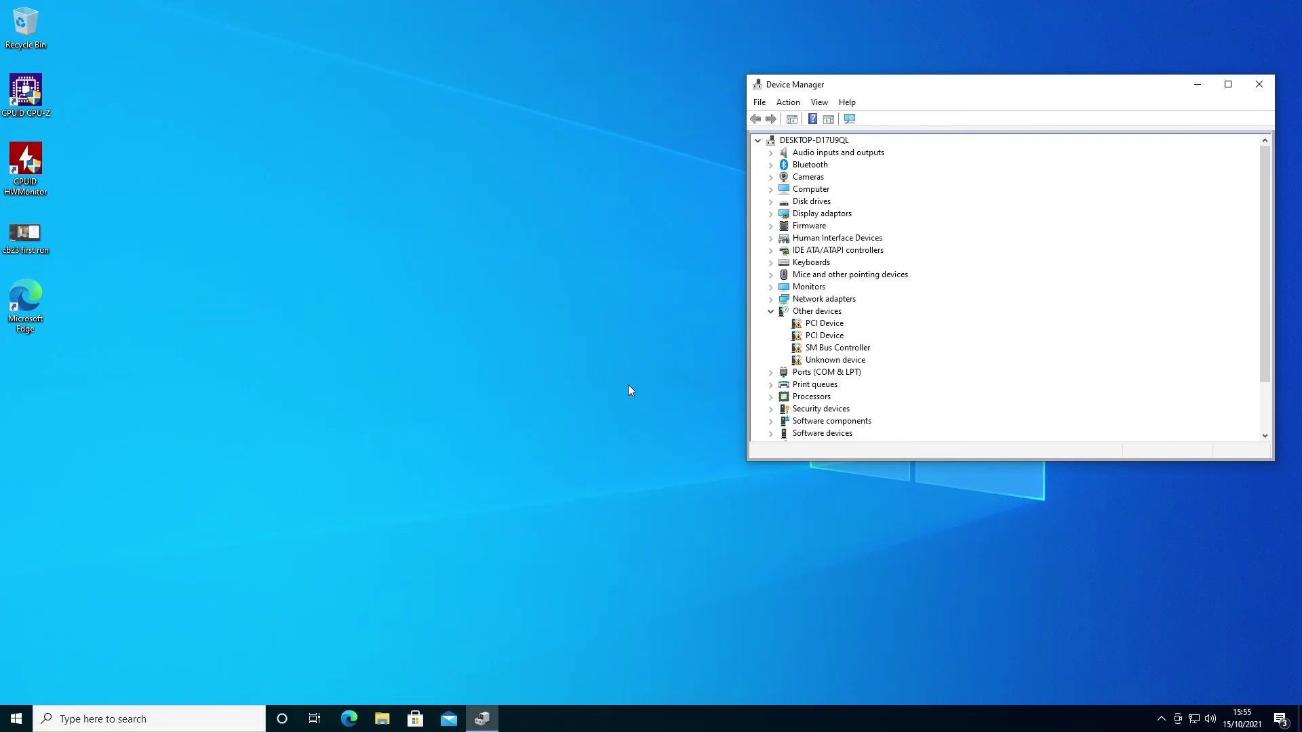
- Launch Armoury Crate from the Start app list and skip the ASUS sign-in to reach its driver list
click(16, 719)
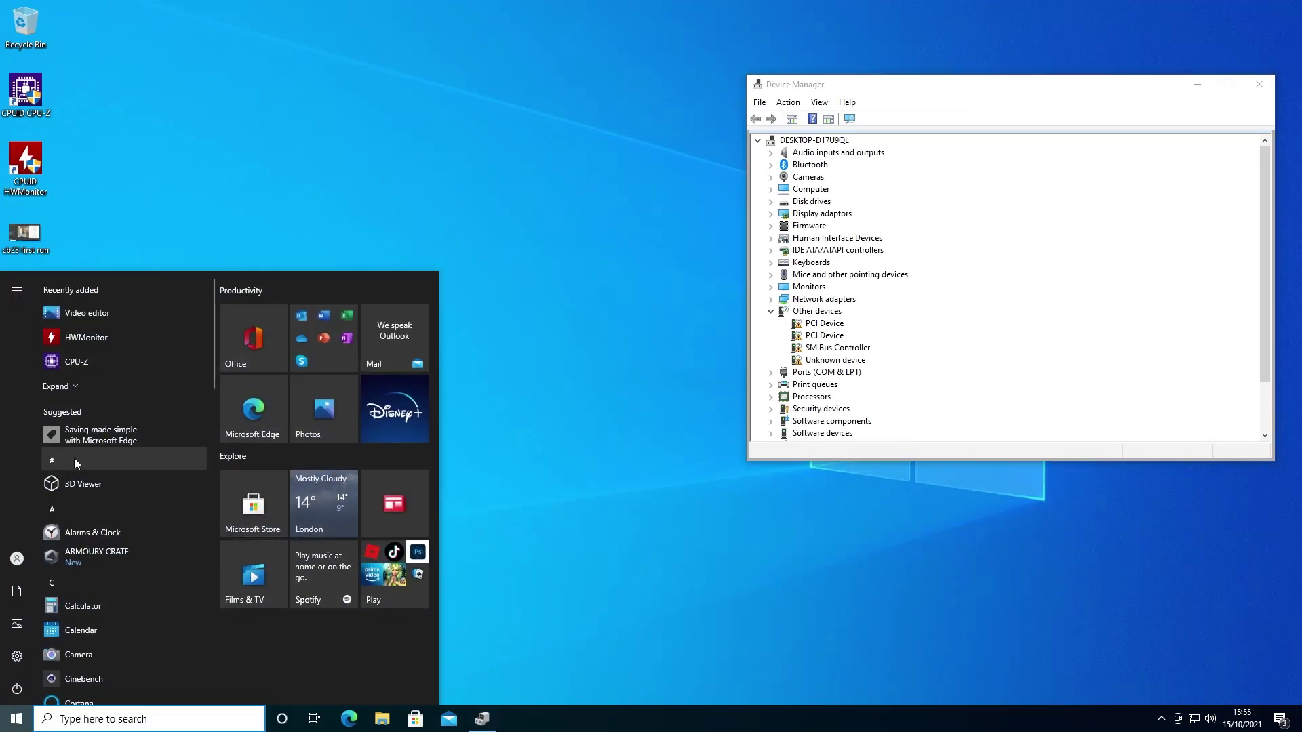
scroll(73, 451, down, 2)
click(74, 426)
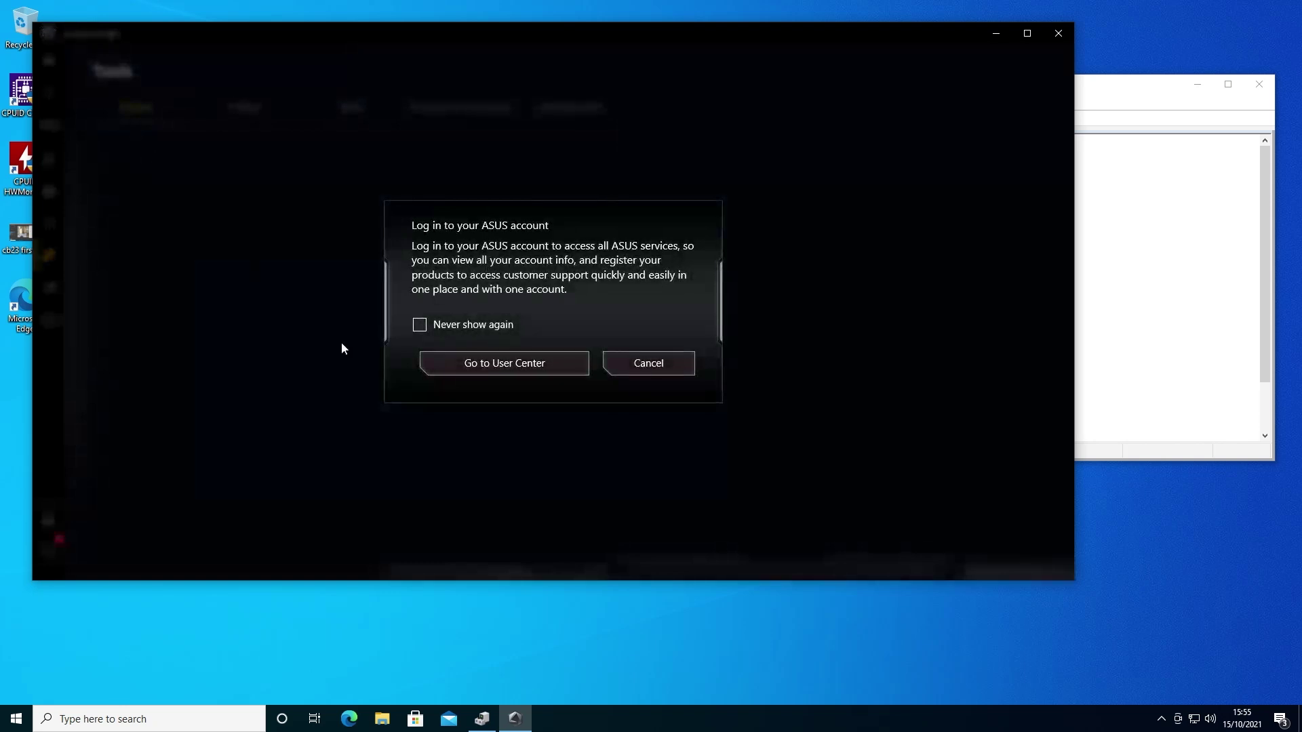
click(629, 370)
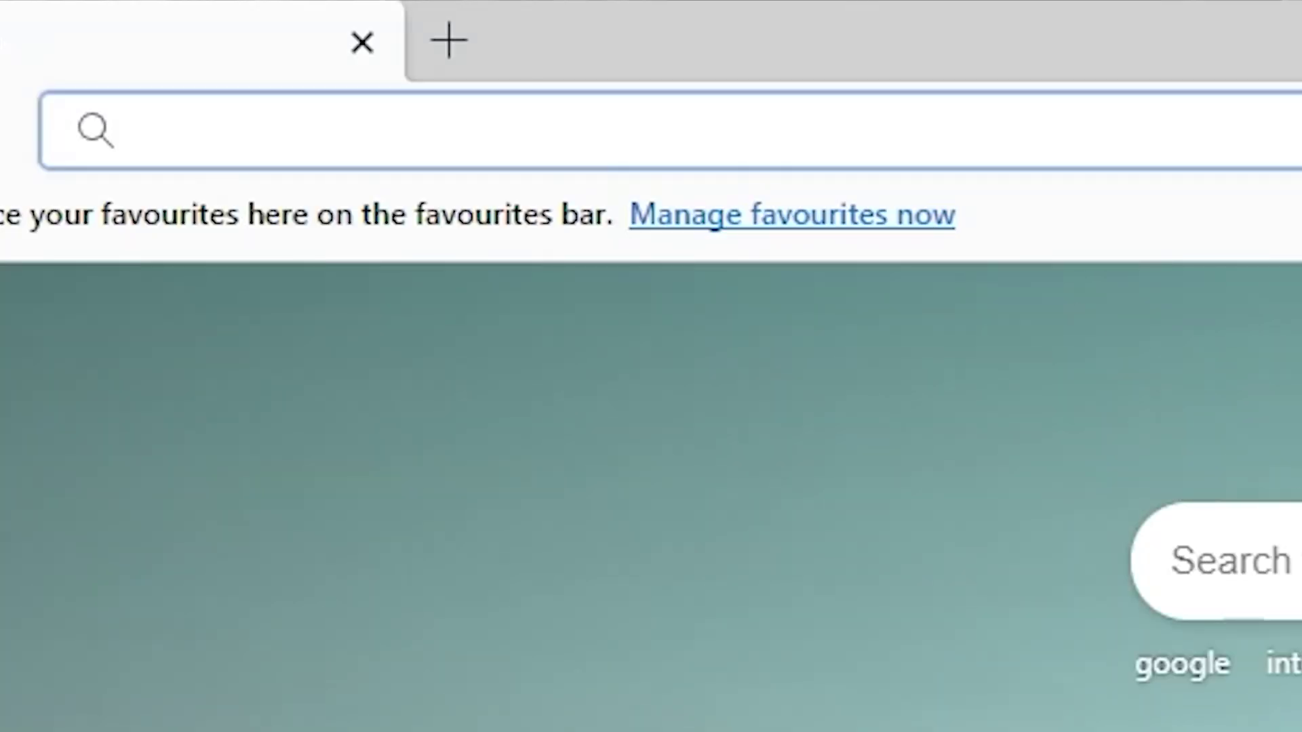
click(936, 129)
text(h)
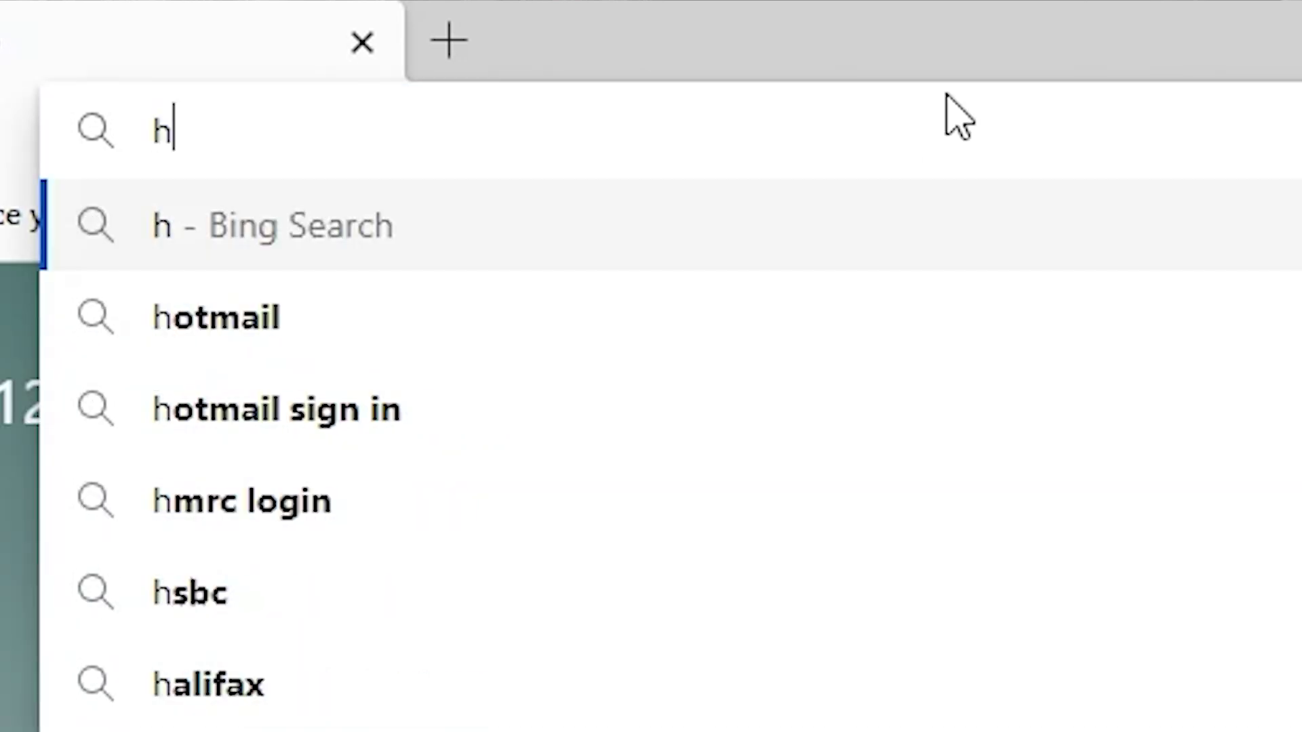
text(ttps:)
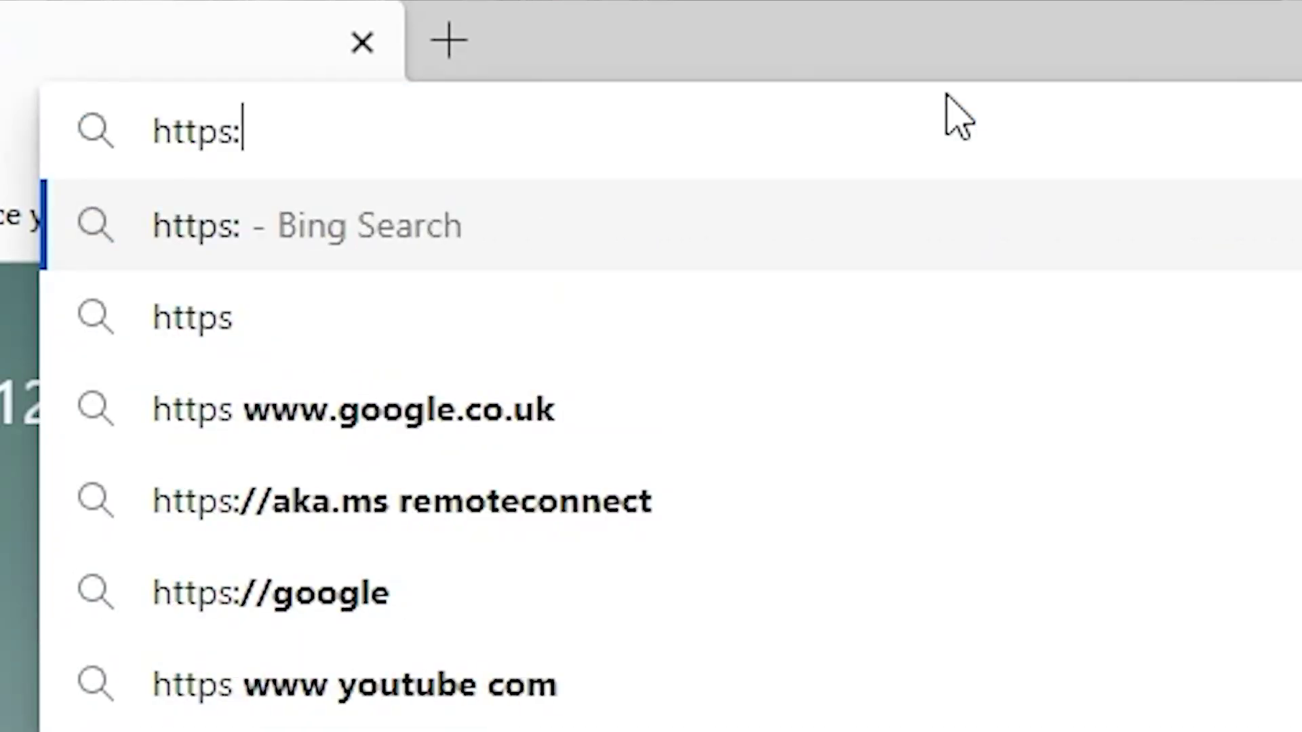
text(//www.sn)
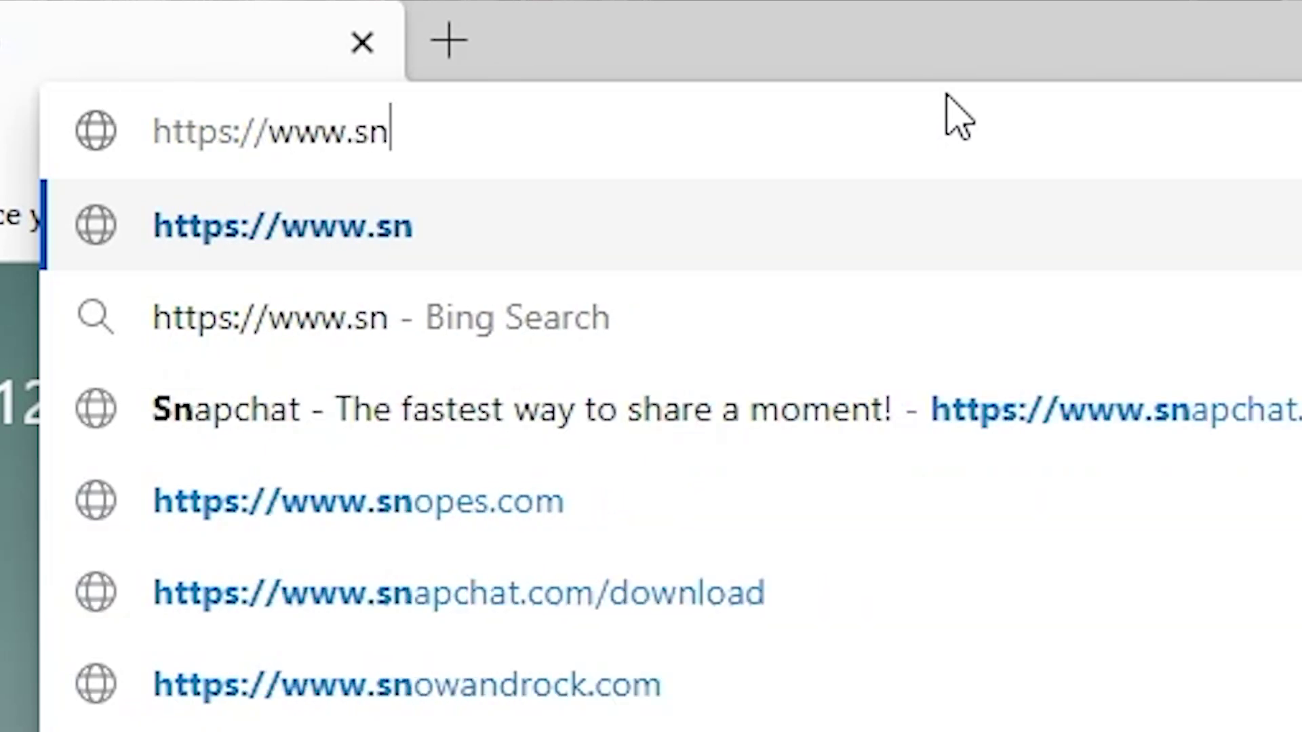
text(appy-driver)
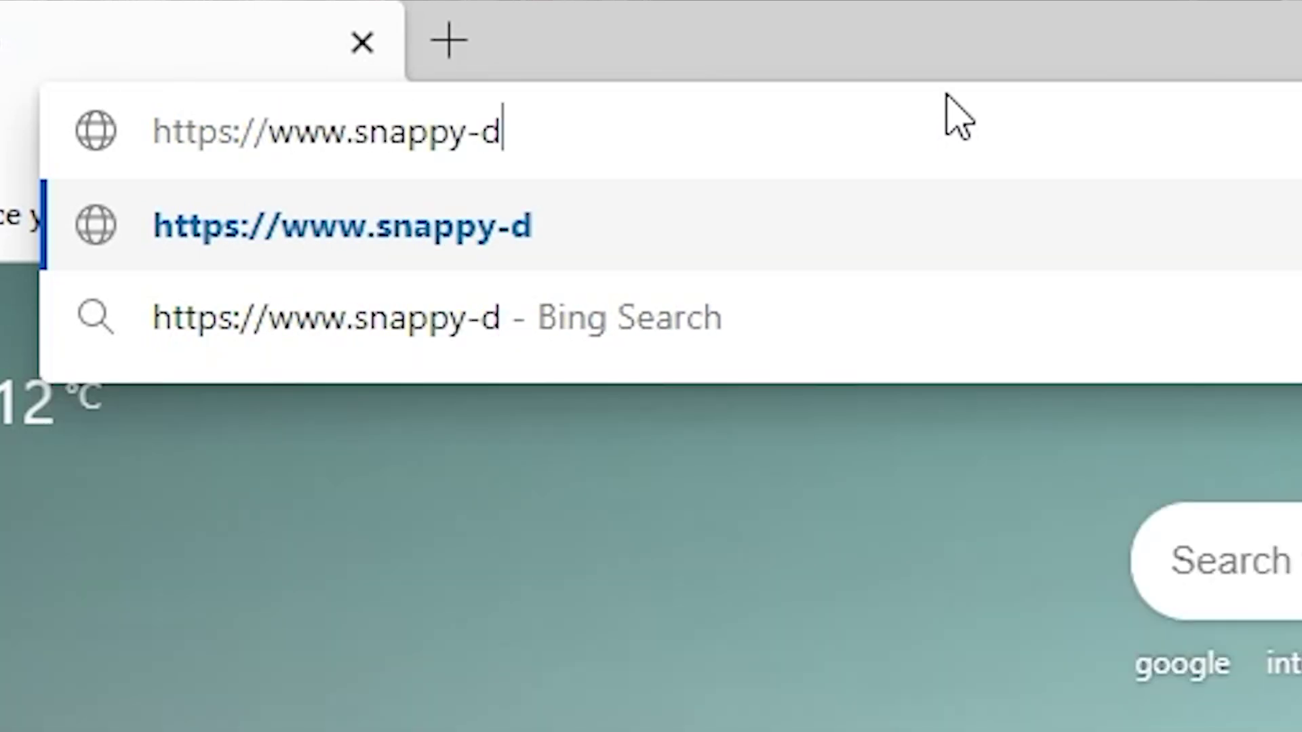
text(-installer.or)
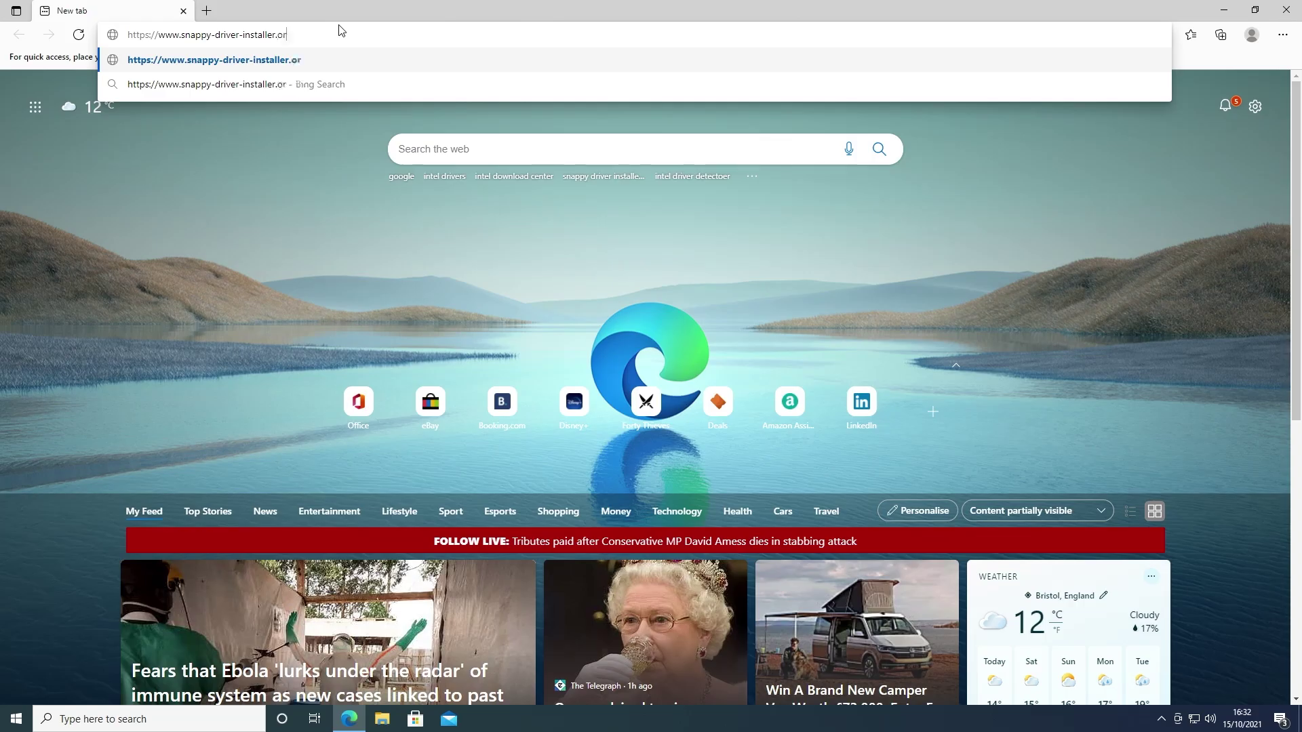
text(g)
key(Return)
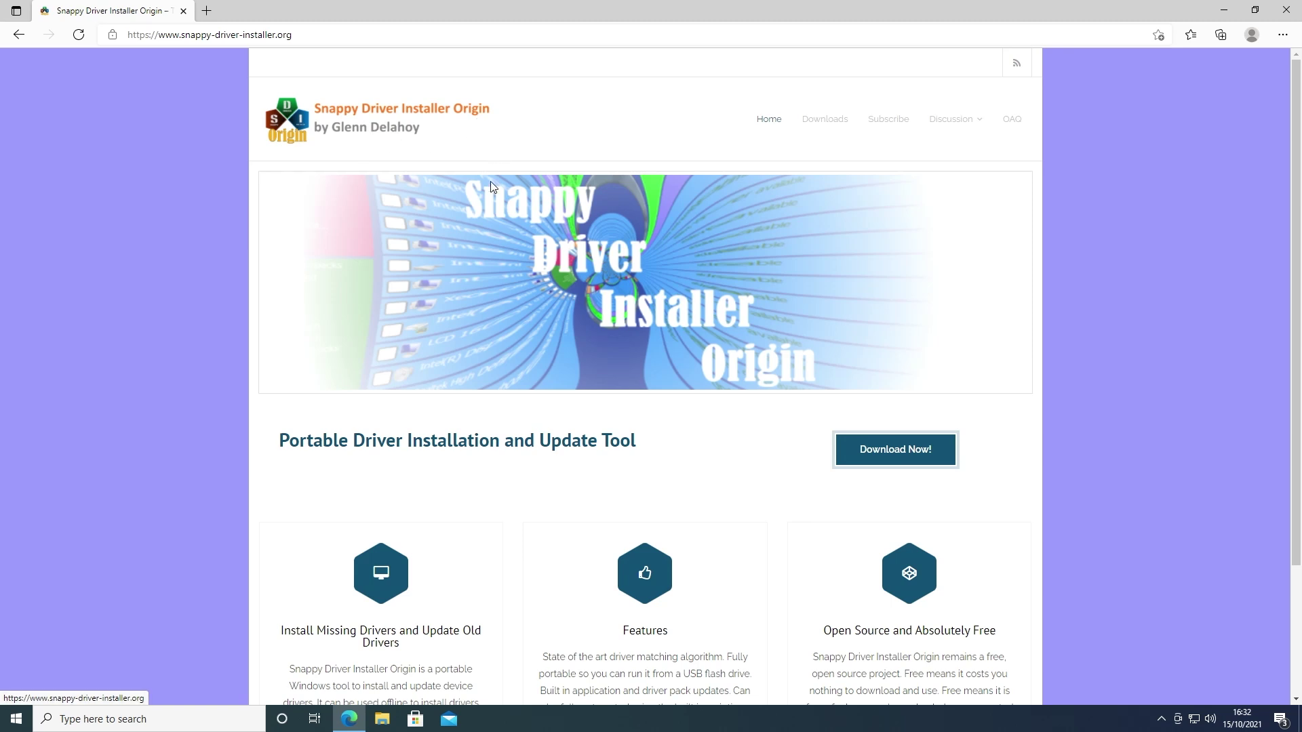
- Follow Download Now! to the page listing Snappy Driver Installer Origin version 1.11.3
click(881, 454)
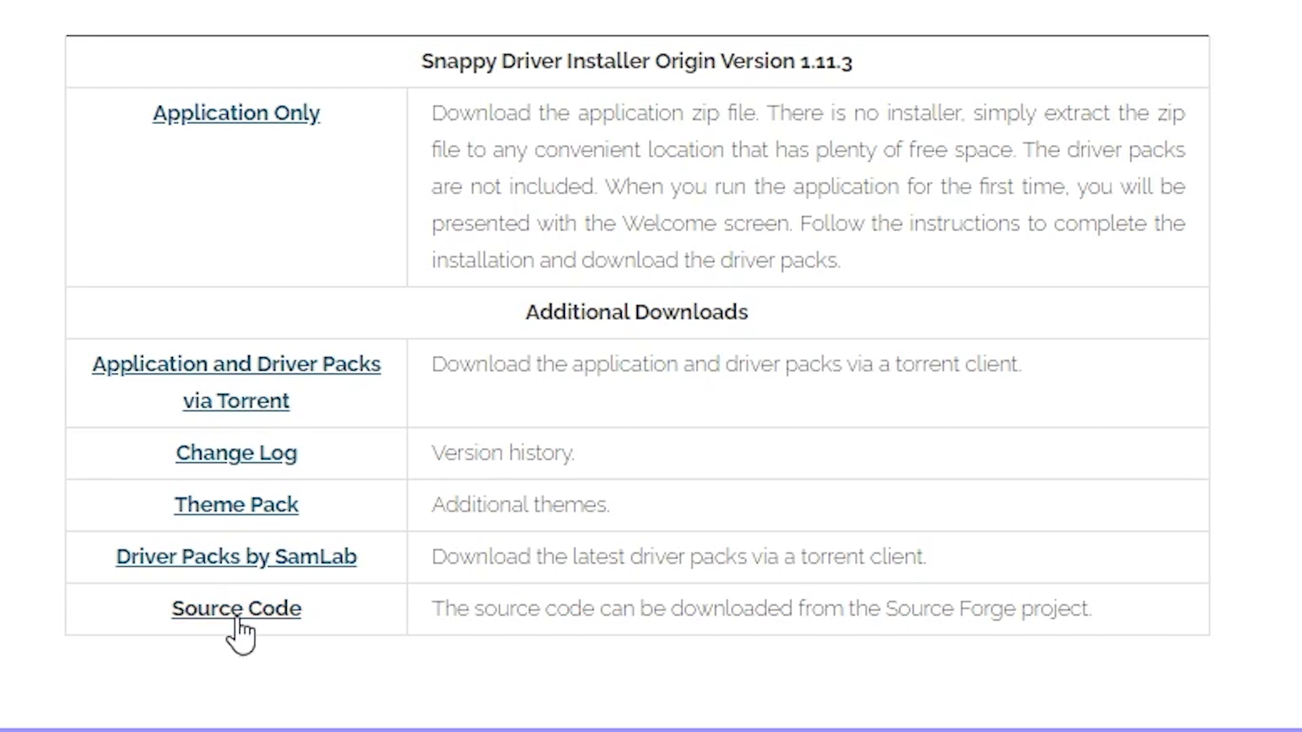
- Download the Application Only SDIO_1.11.3.738.zip and extract it in Downloads
click(217, 114)
click(1030, 95)
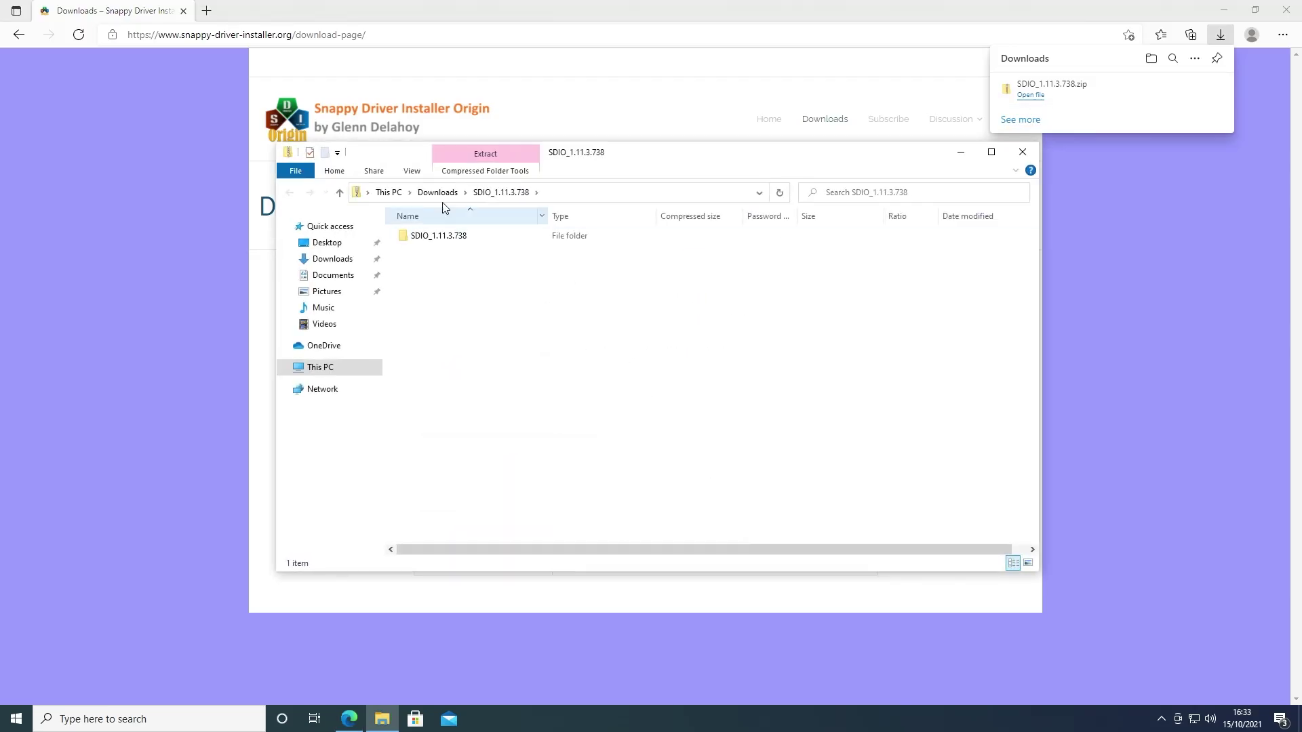
click(341, 194)
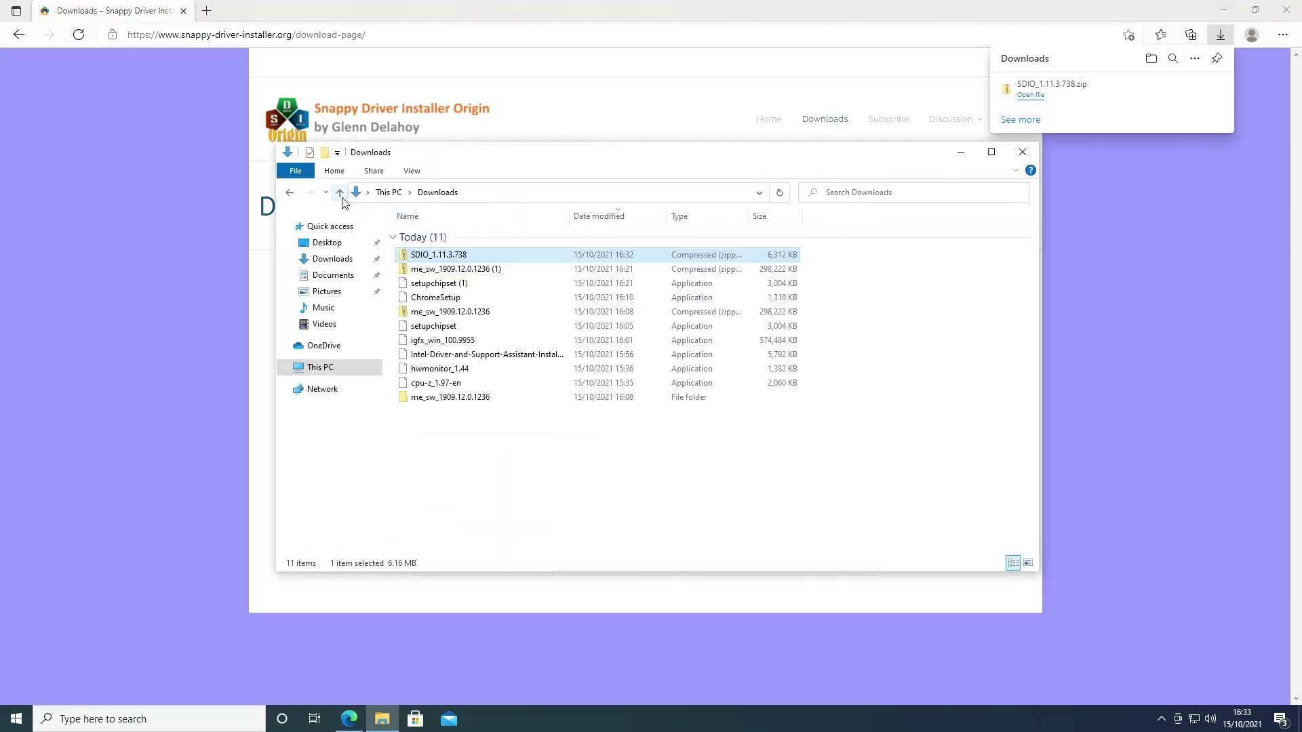
right_click(426, 260)
click(461, 294)
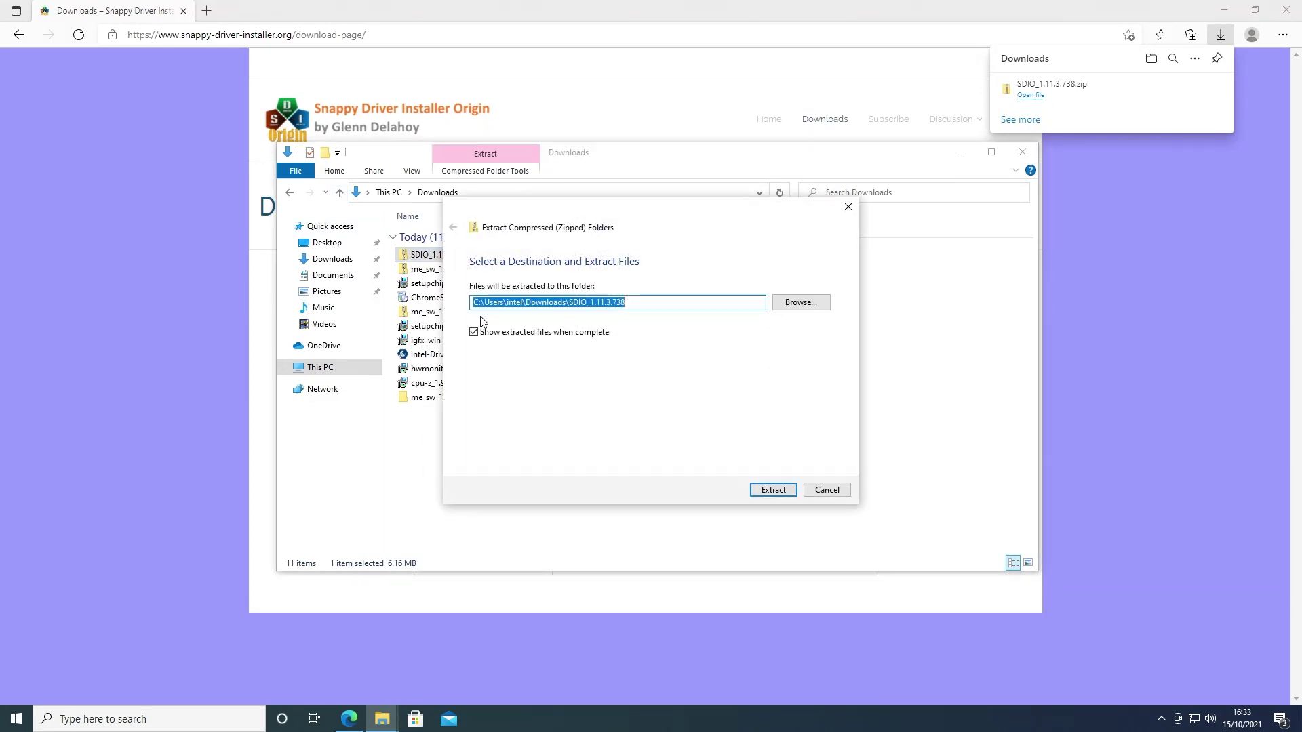
click(755, 489)
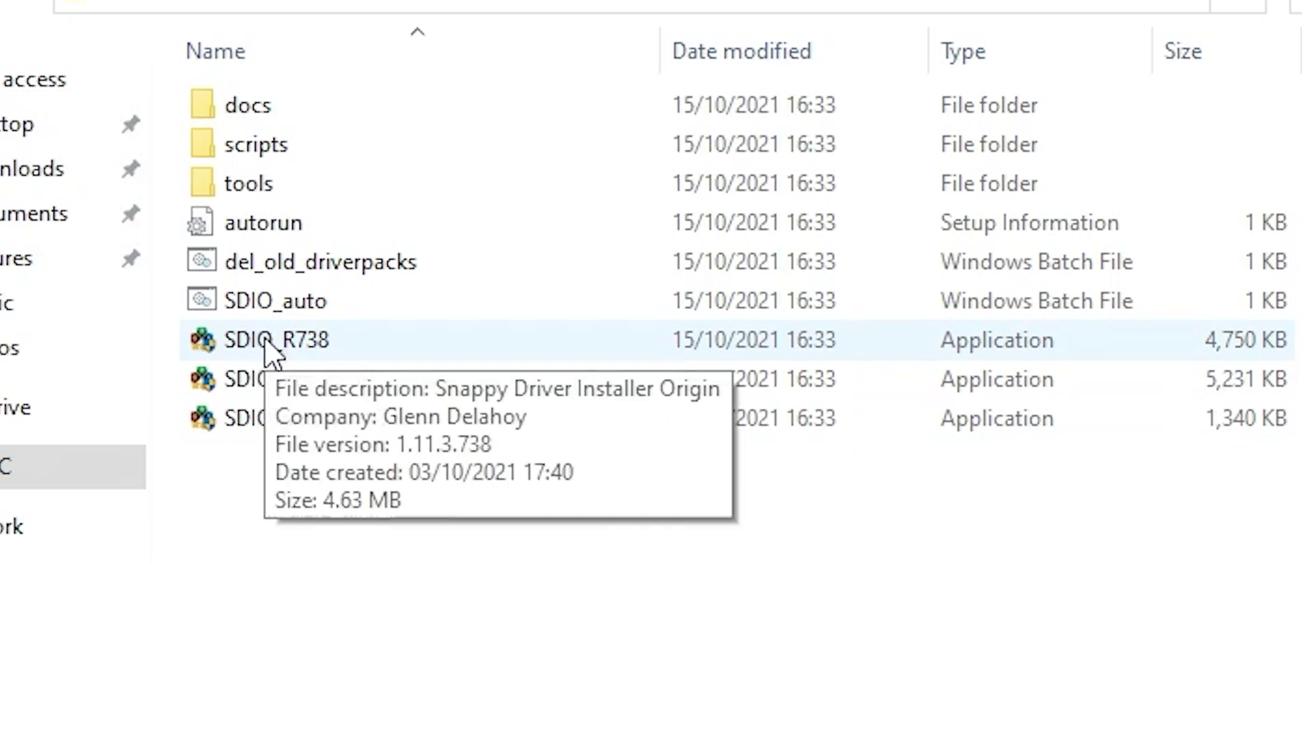
- Run SDIO_x64_R738 past SmartScreen and UAC, accept the licence and allow firewall access
double_click(246, 385)
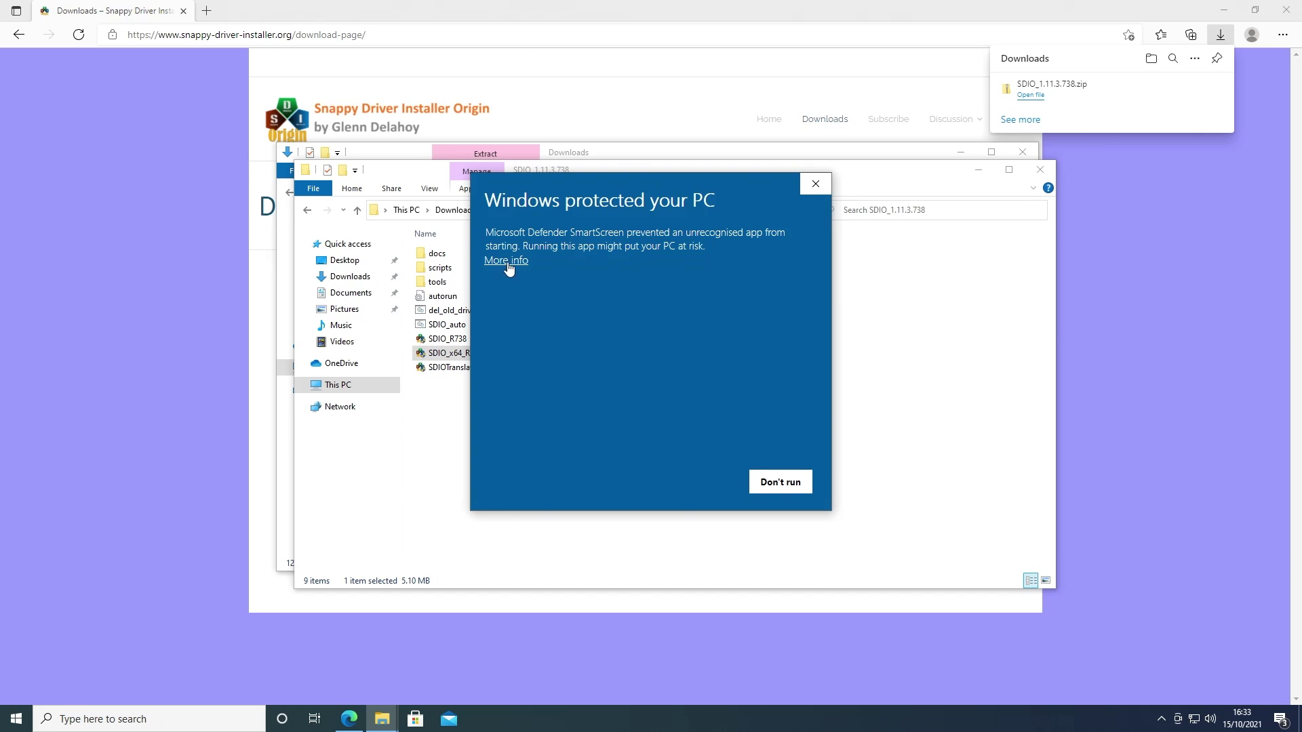
click(507, 263)
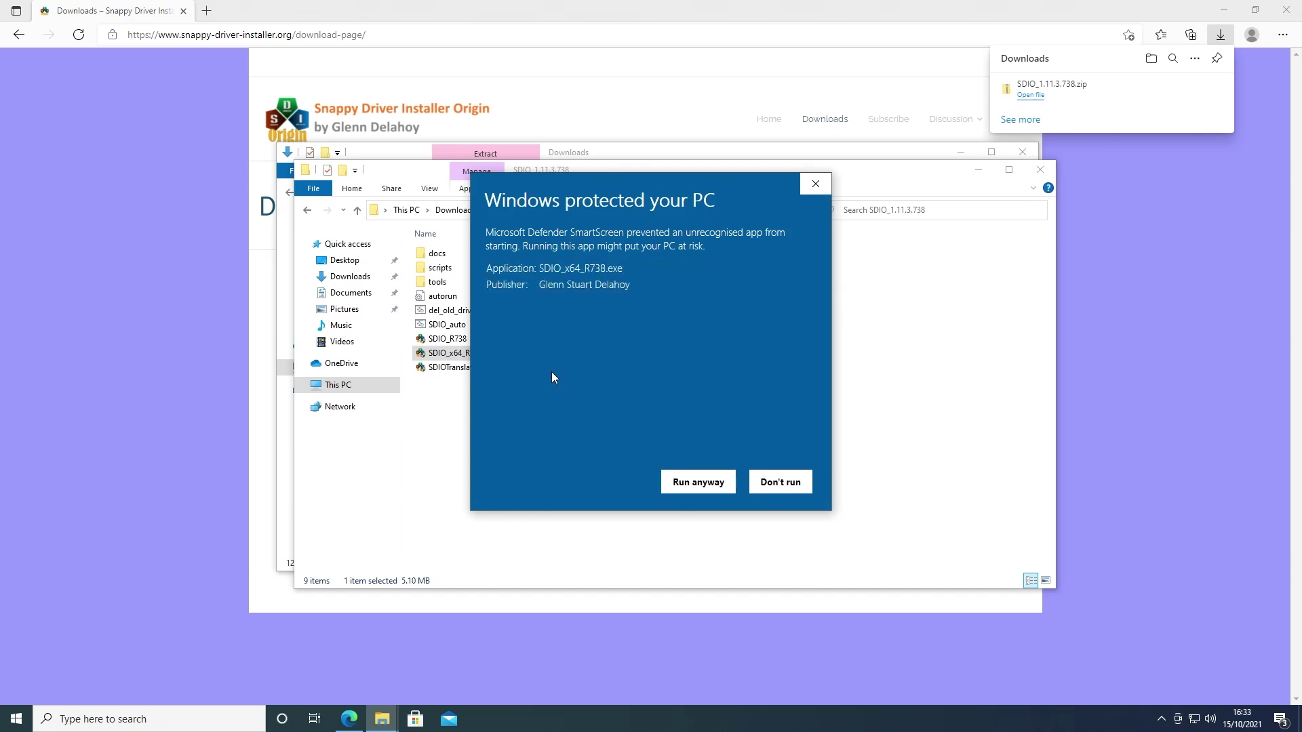
click(695, 481)
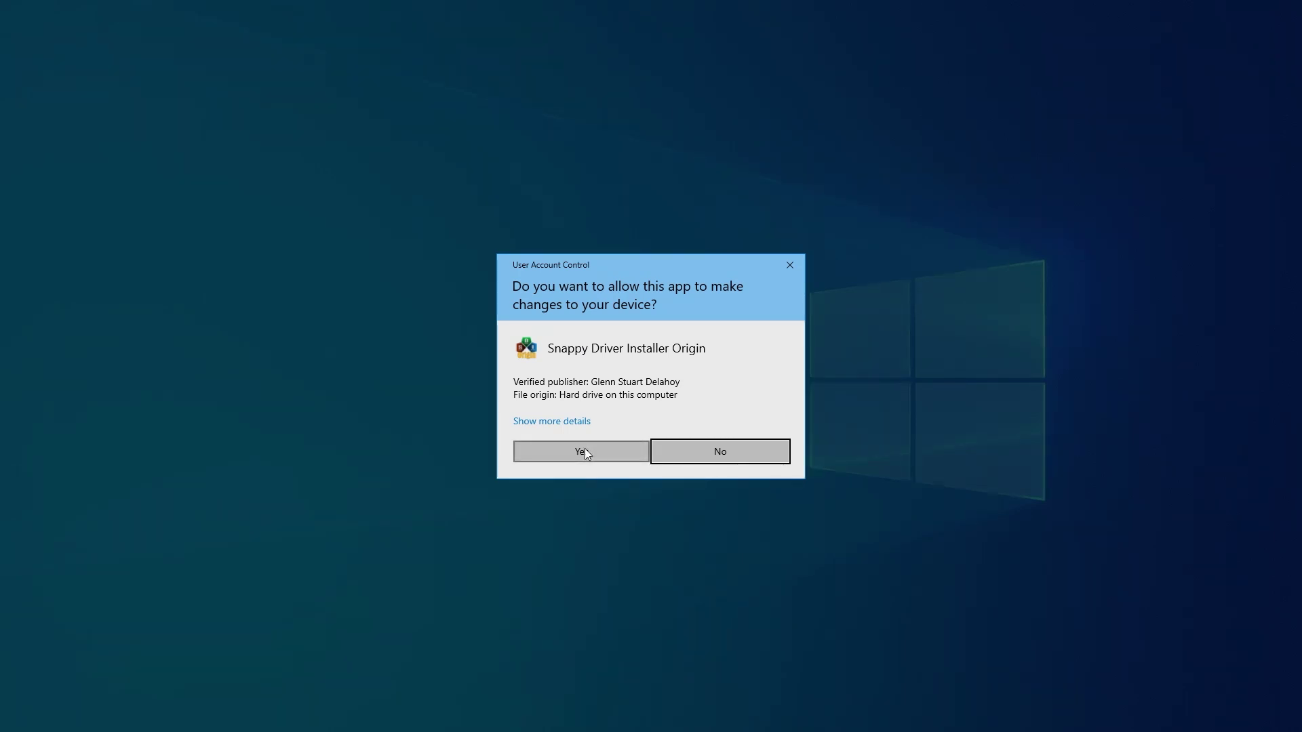
click(584, 451)
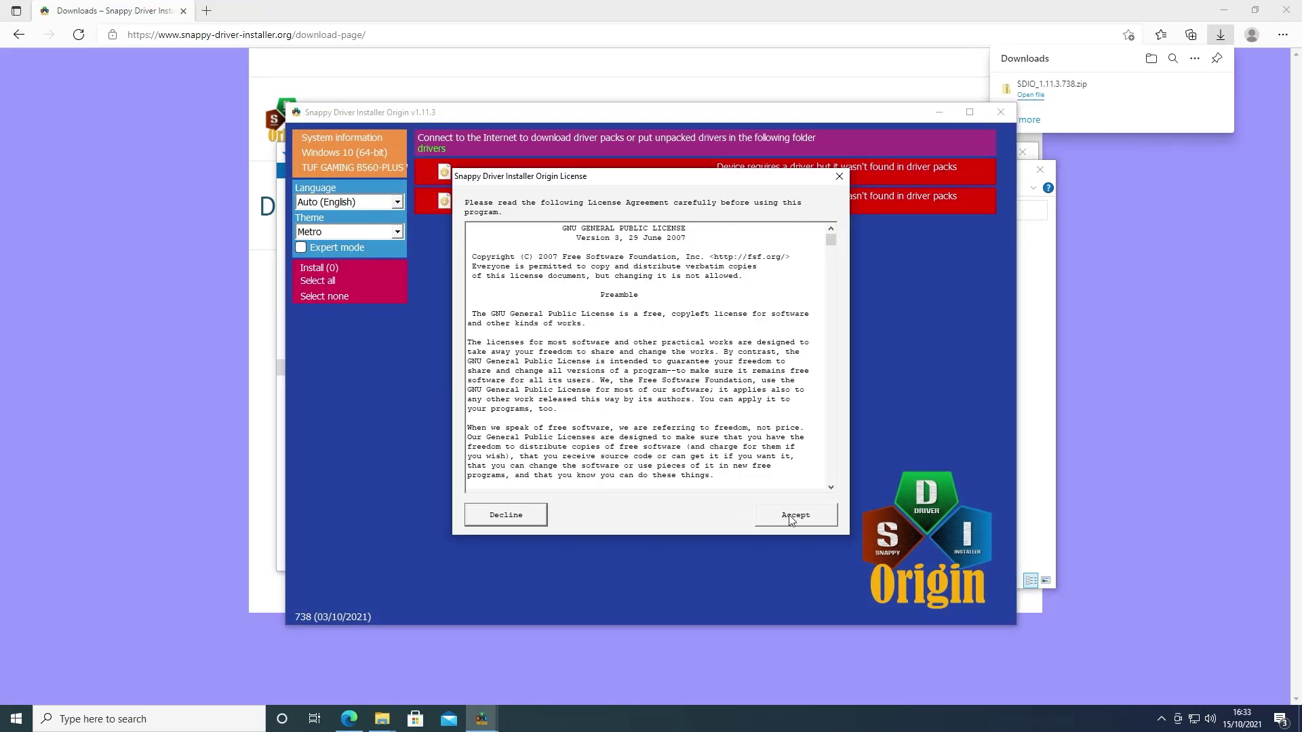
click(790, 516)
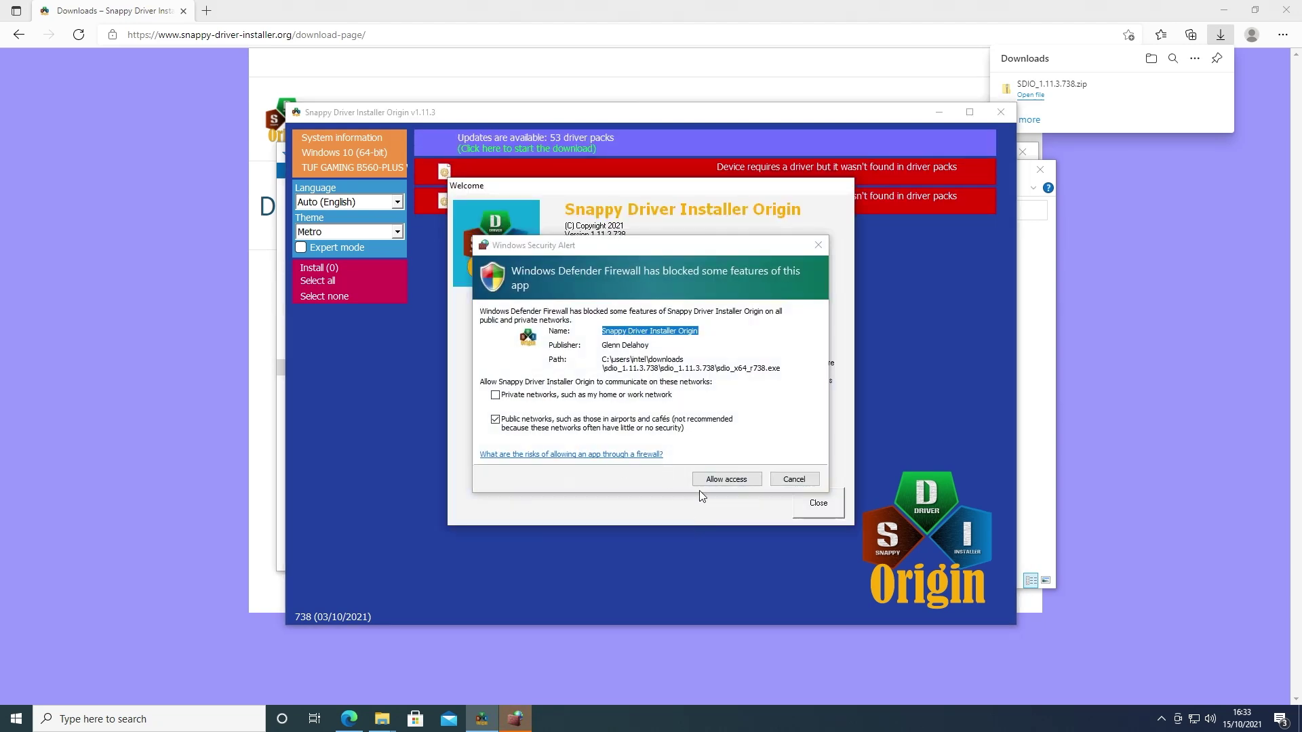
click(718, 480)
click(718, 480)
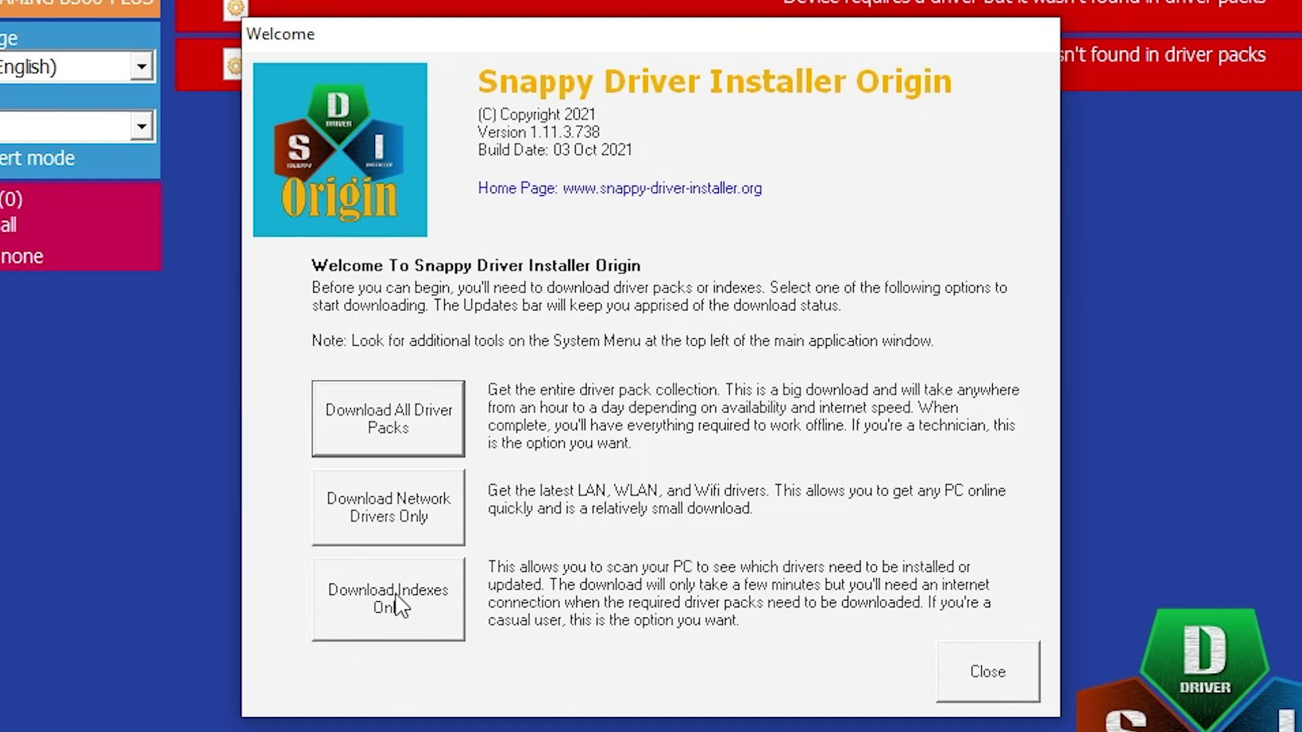
- Choose Download Indexes Only so the scan lists 53 available driver pack updates
click(396, 593)
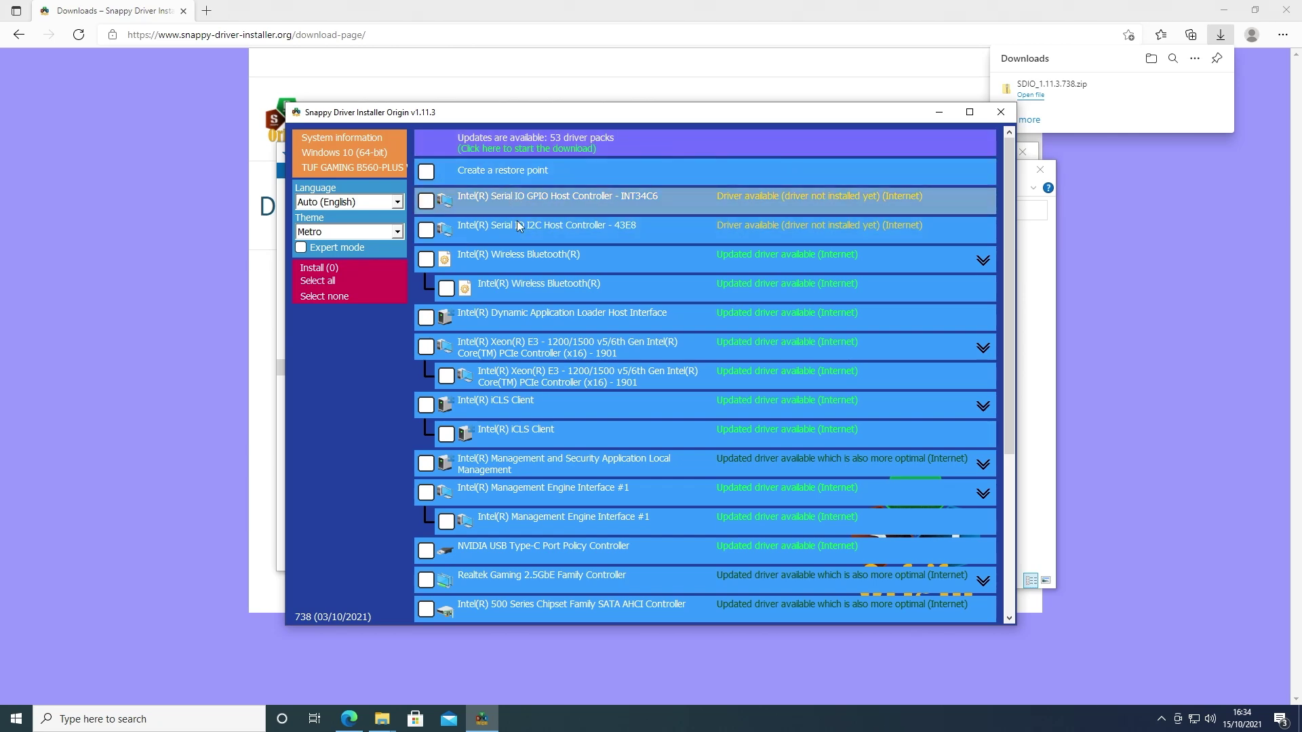
scroll(630, 402, down, 1)
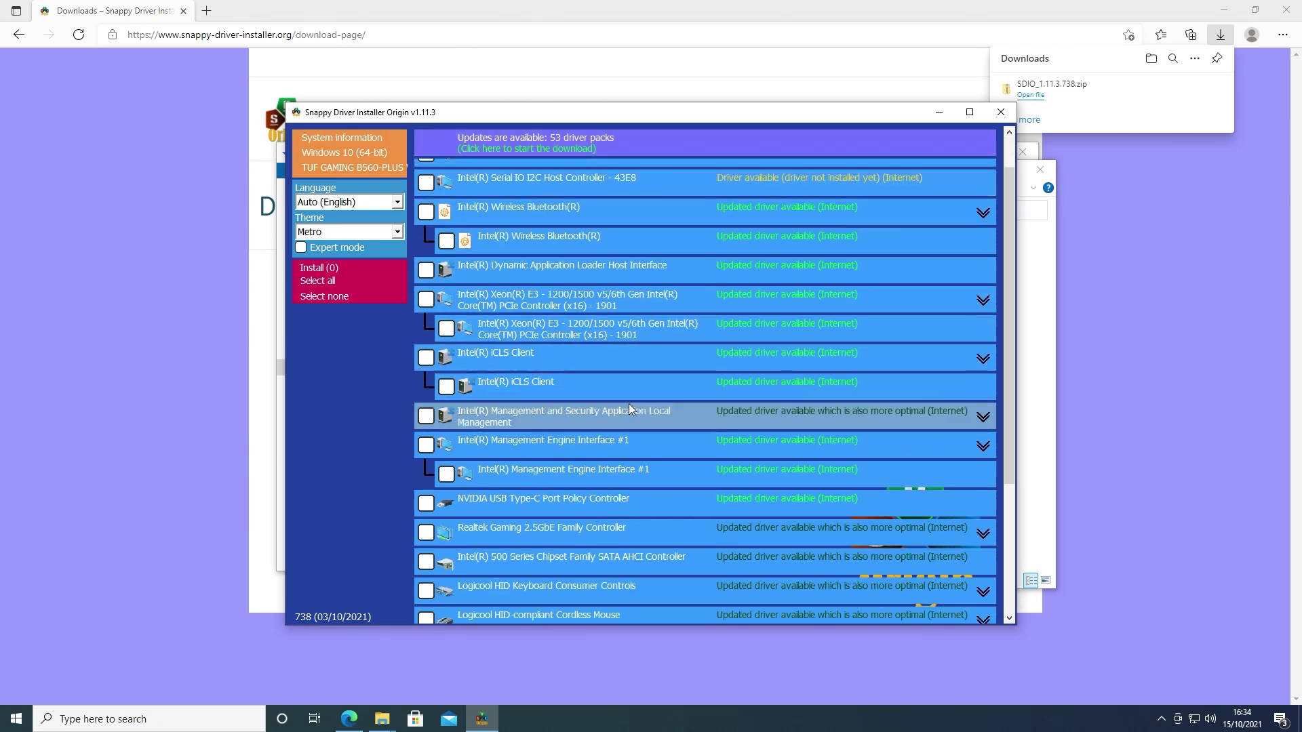
scroll(629, 405, down, 3)
scroll(654, 422, up, 3)
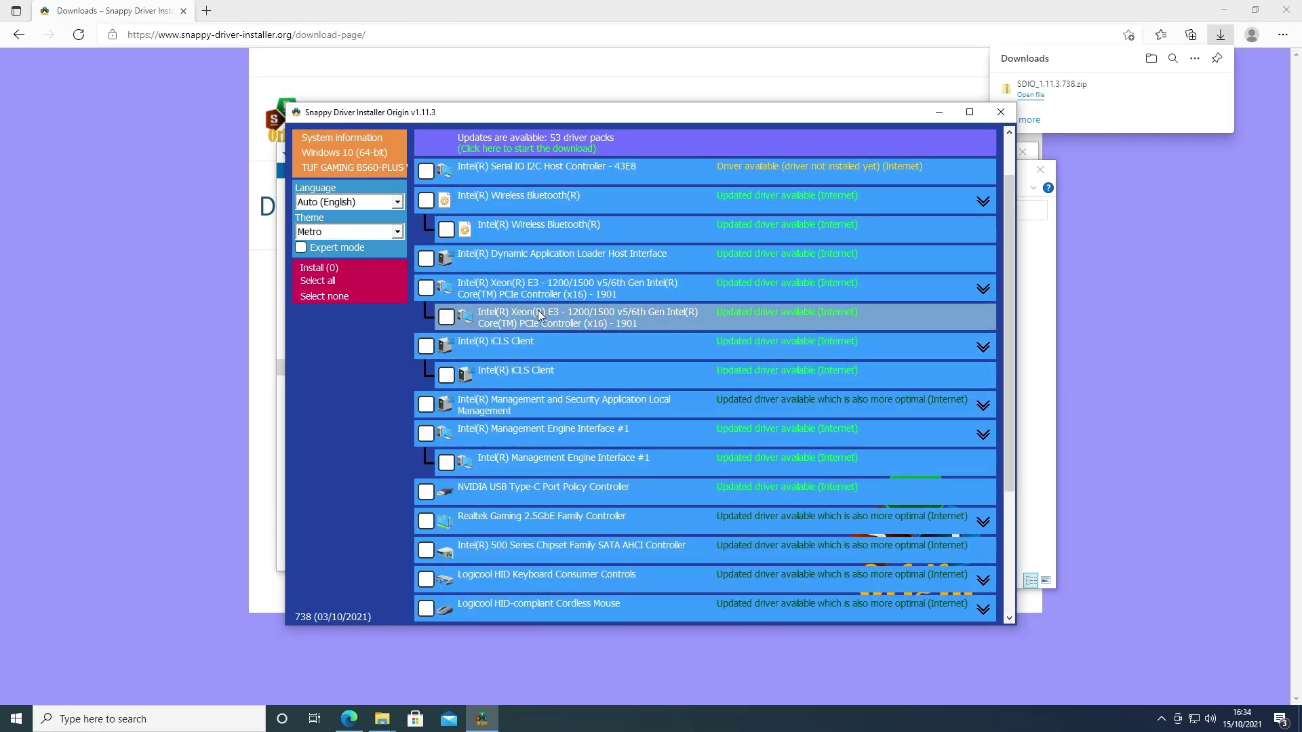
scroll(538, 311, down, 2)
scroll(539, 311, down, 3)
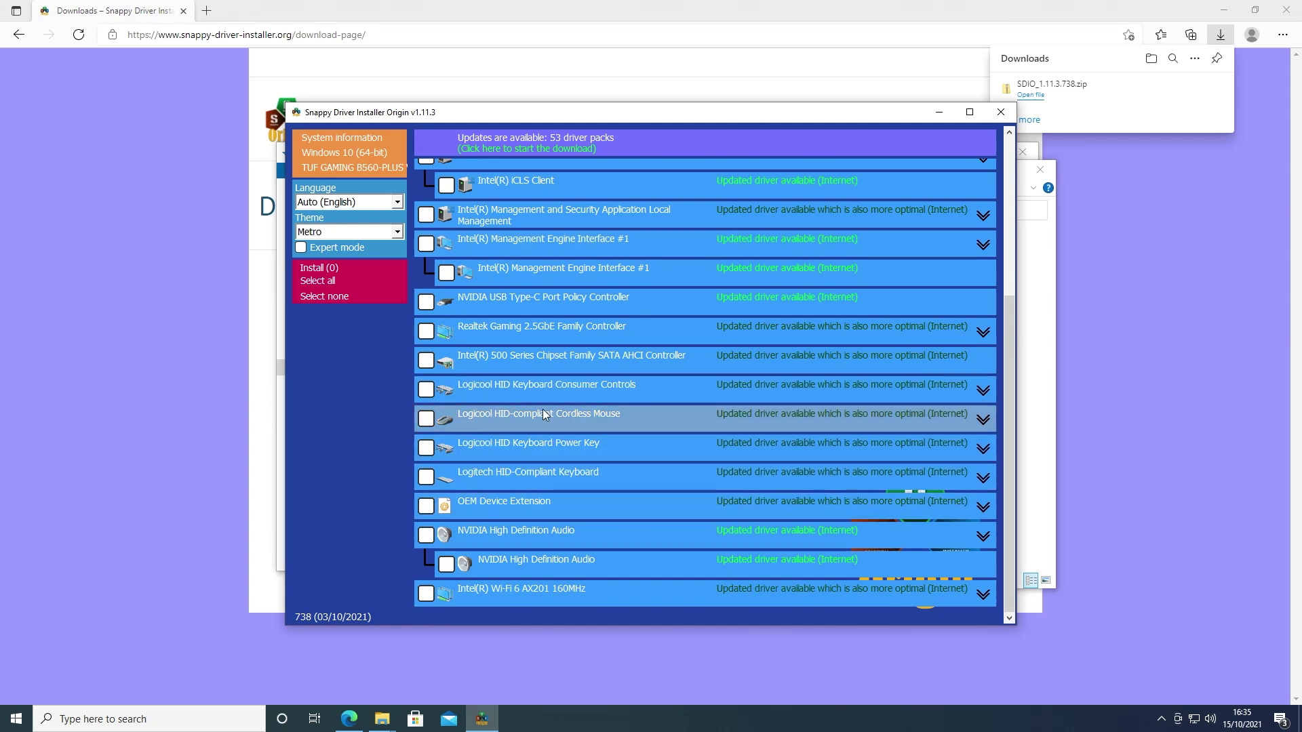
- Select all 18 driver updates and install them, maximising the window first
click(316, 282)
key(super+Up)
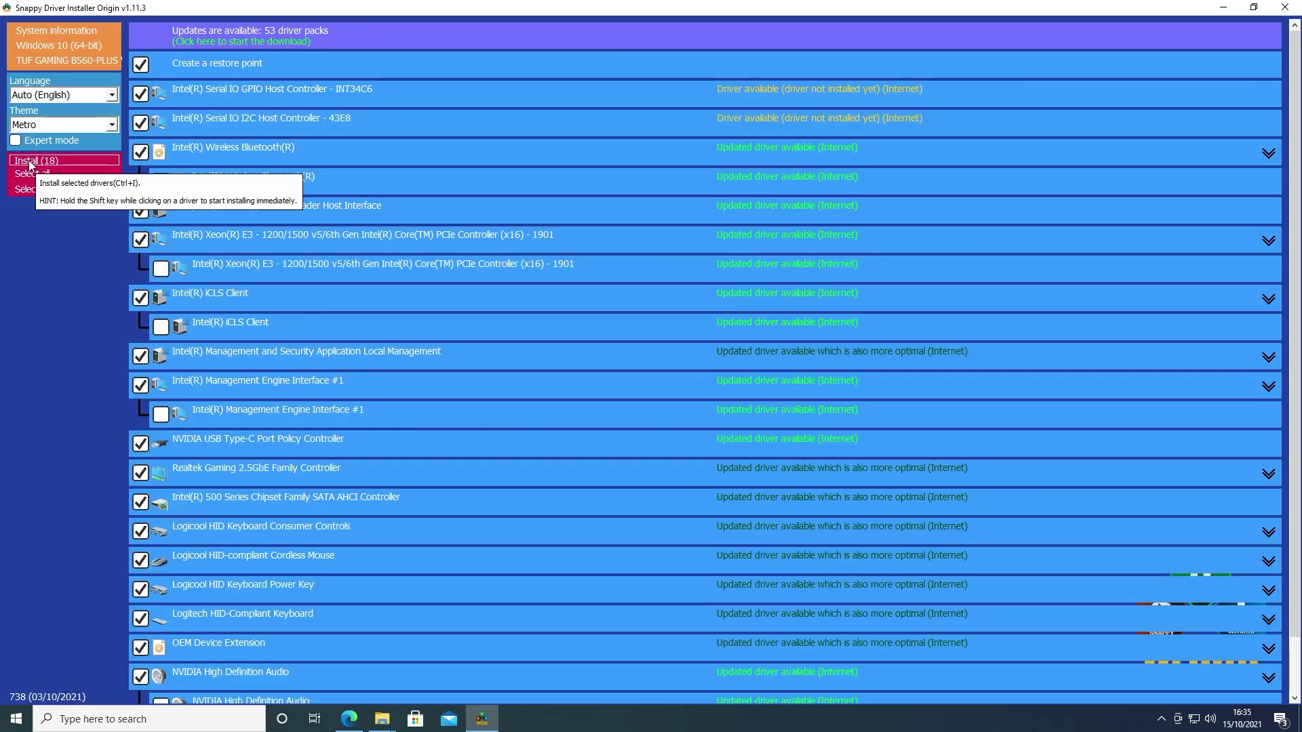
click(30, 161)
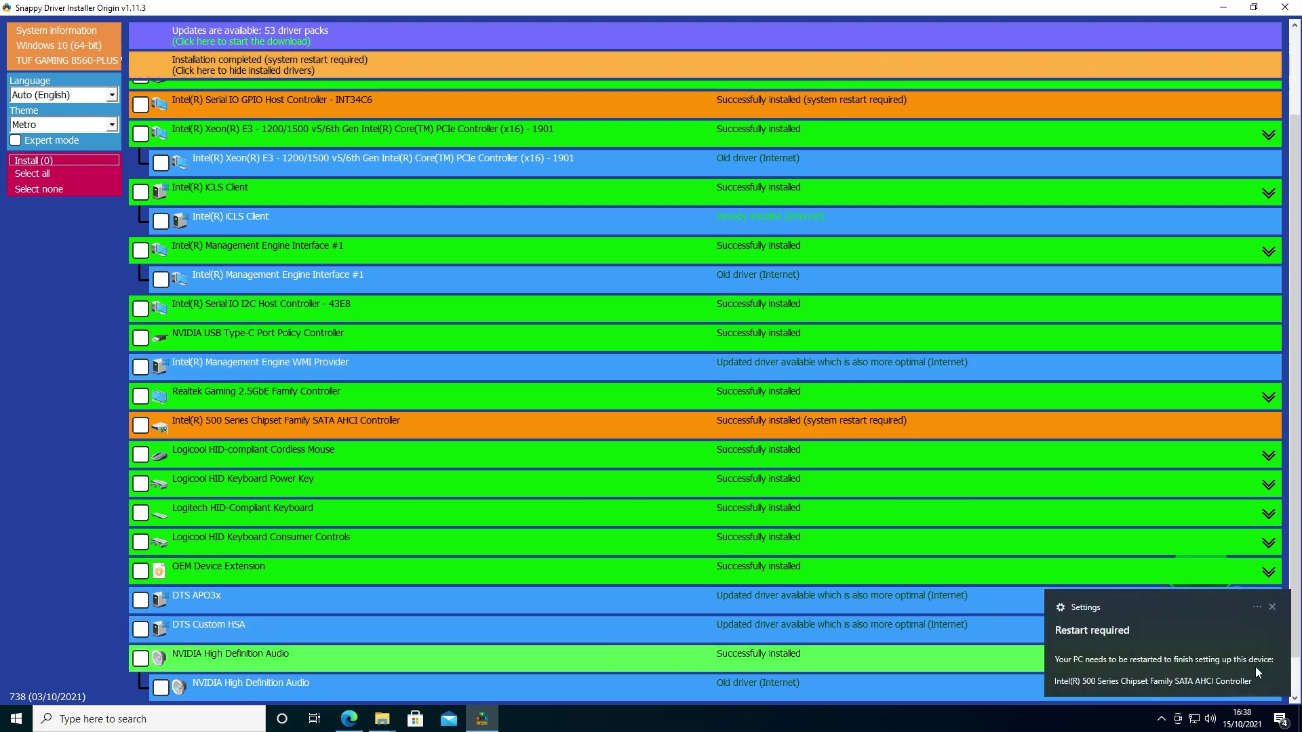
- Dismiss the restart notice and hide installed drivers, leaving four optional updates listed
click(1272, 607)
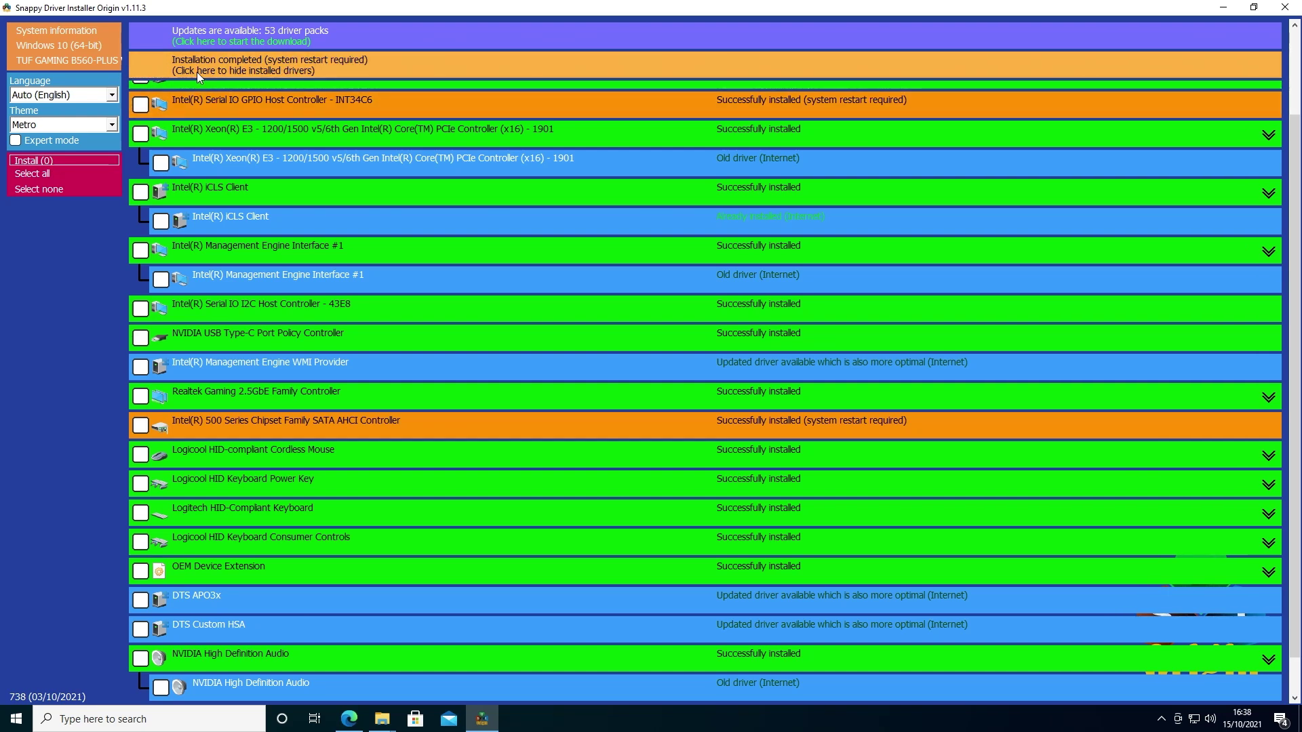
click(241, 65)
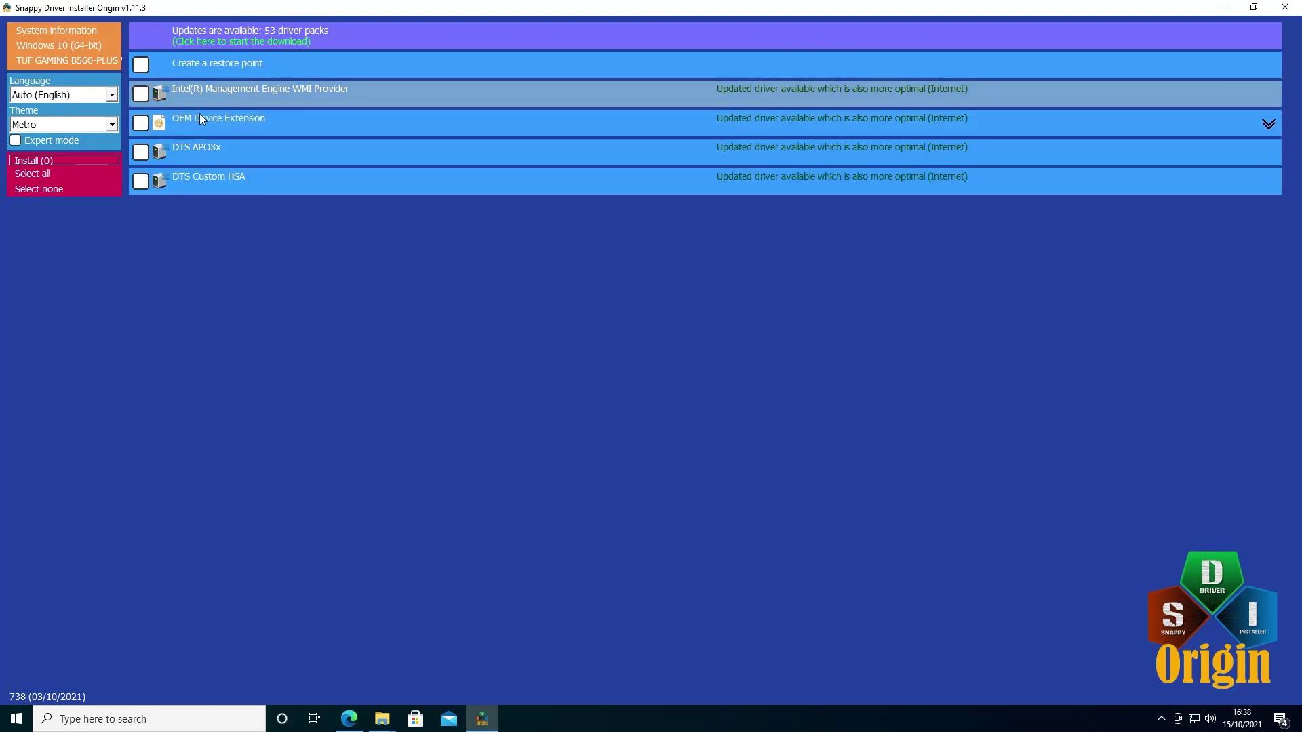
right_click(16, 721)
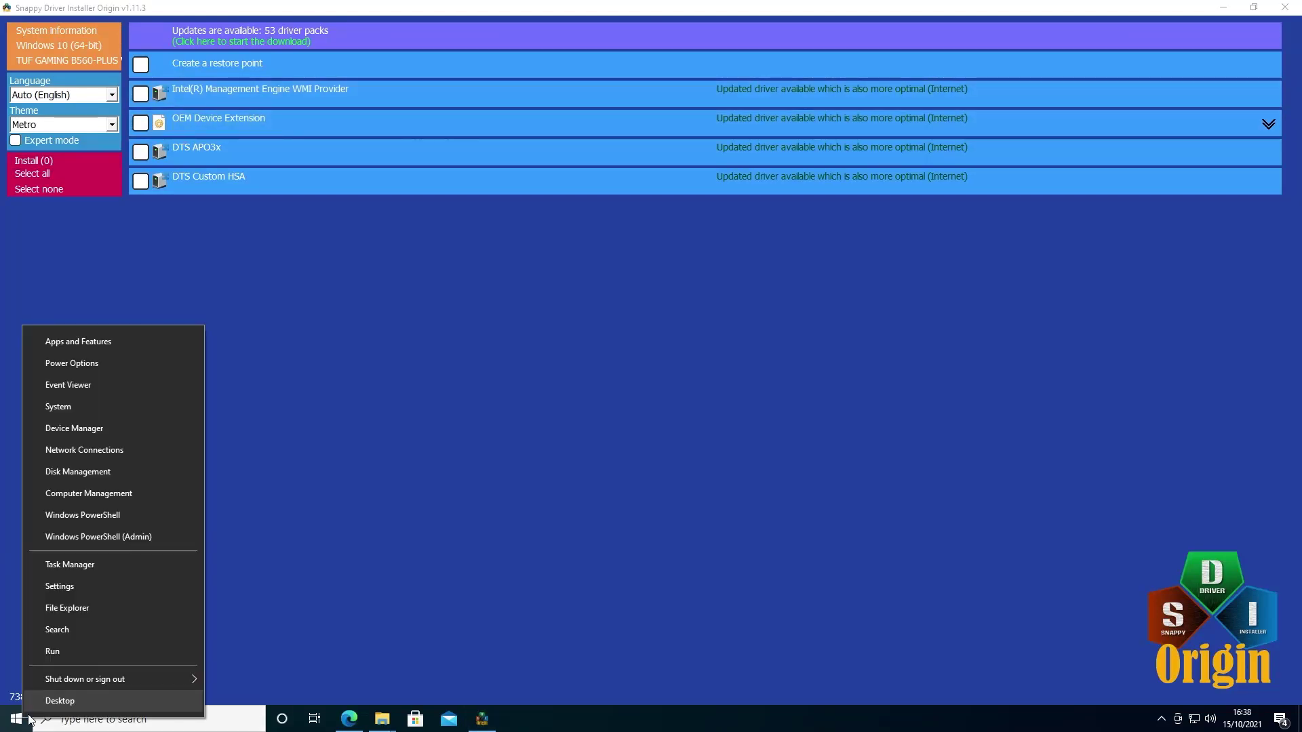
click(67, 429)
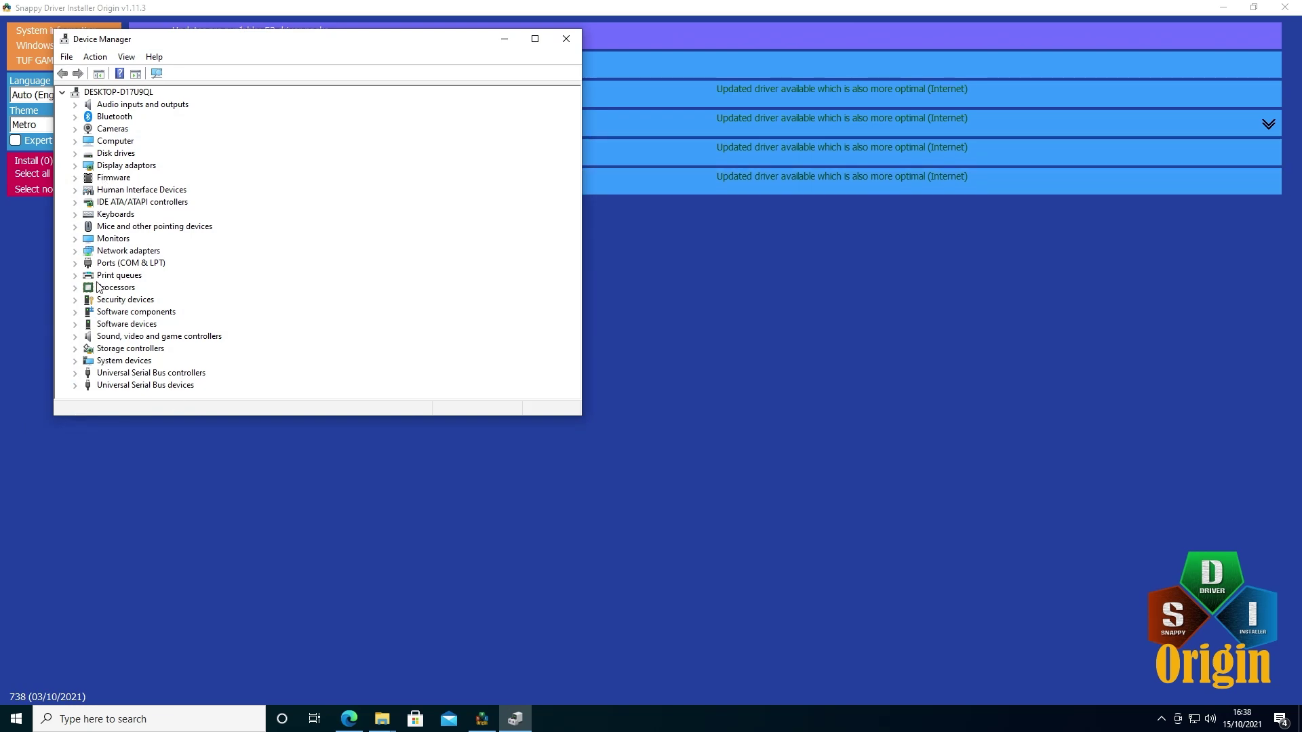
click(566, 39)
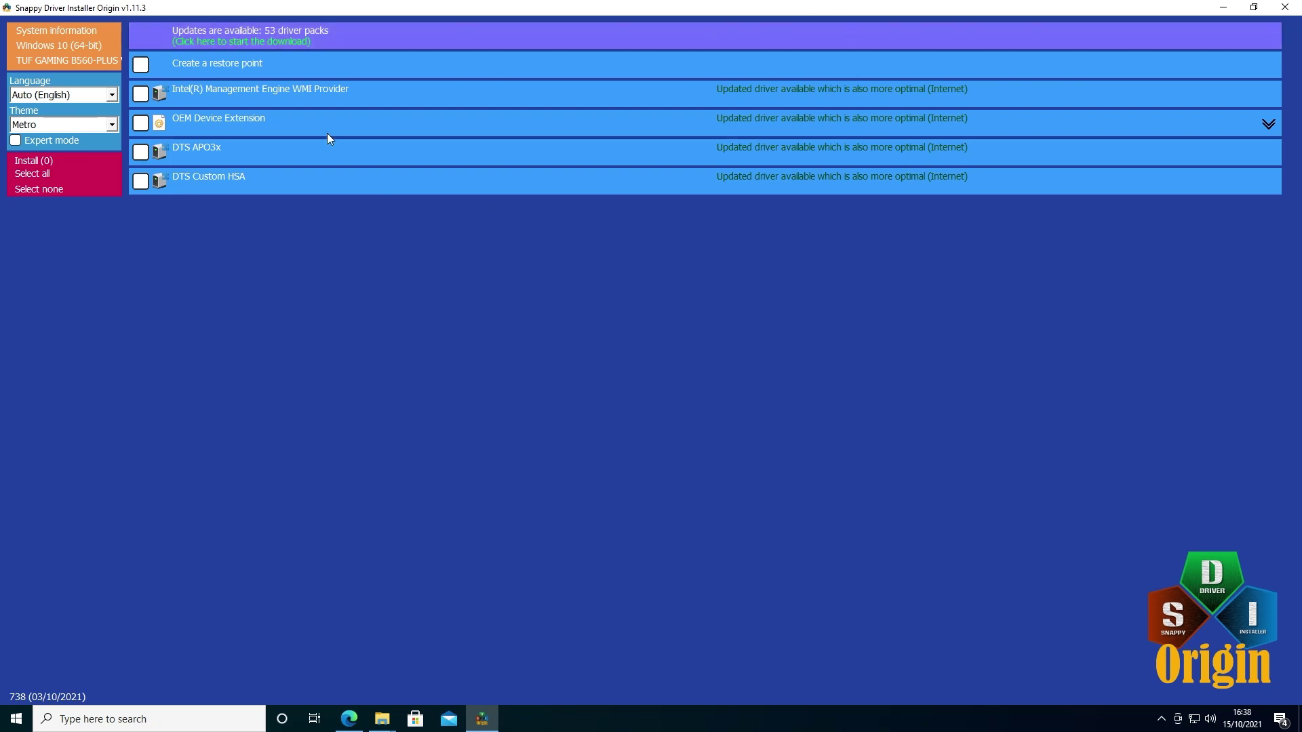
- Close SDIO, the extracted-folder and Downloads Explorer windows, and Edge
click(1289, 11)
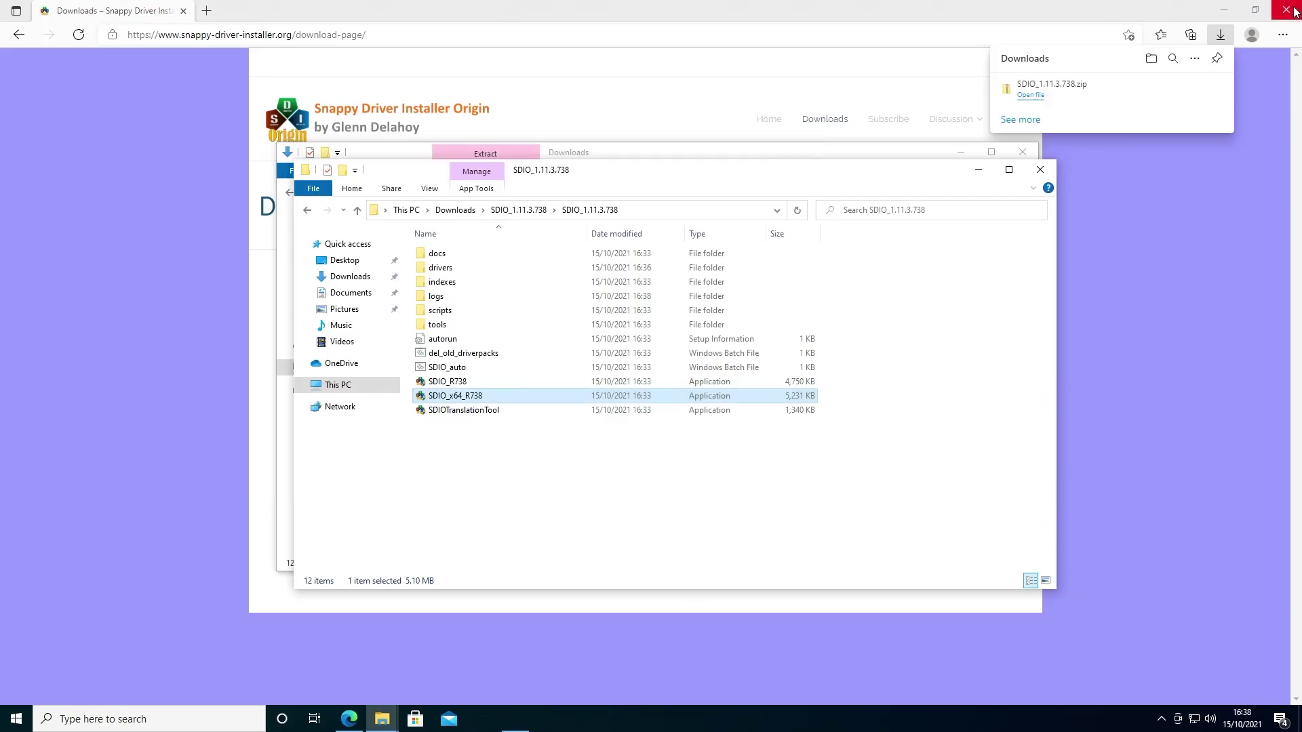
click(1040, 170)
click(1023, 152)
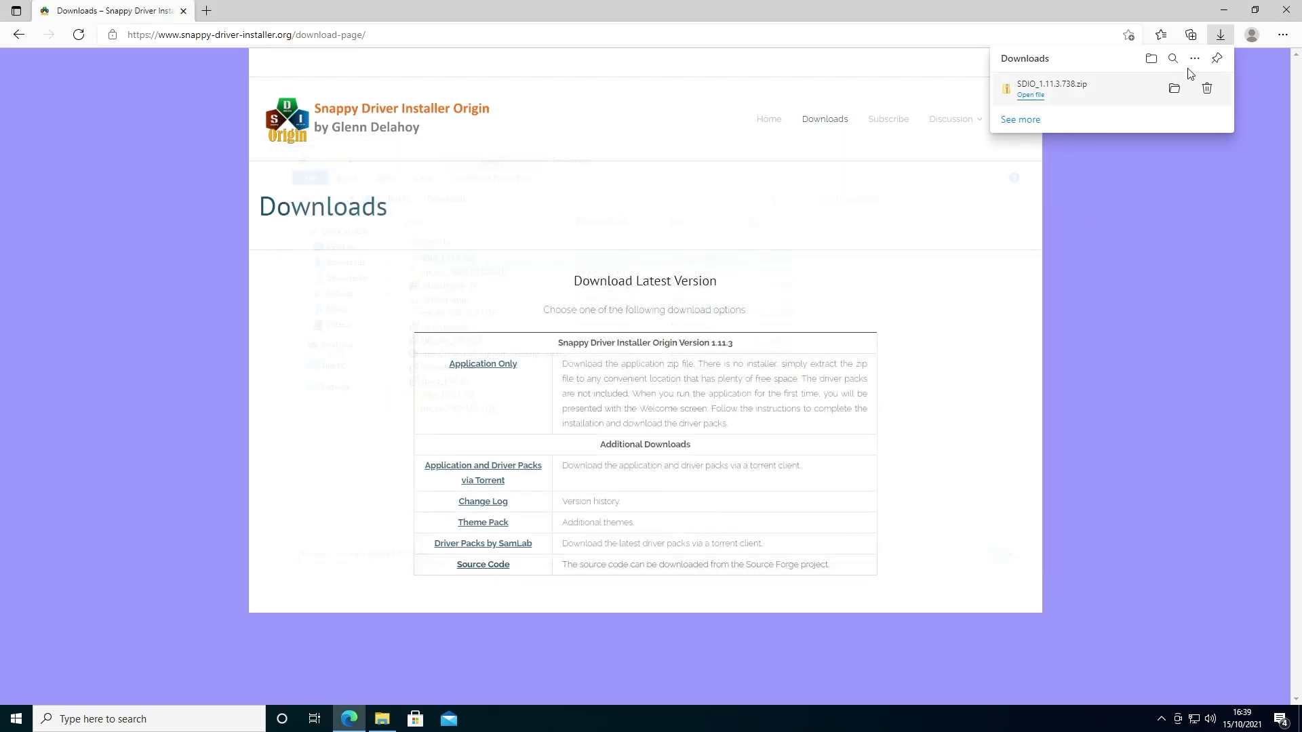
click(1280, 9)
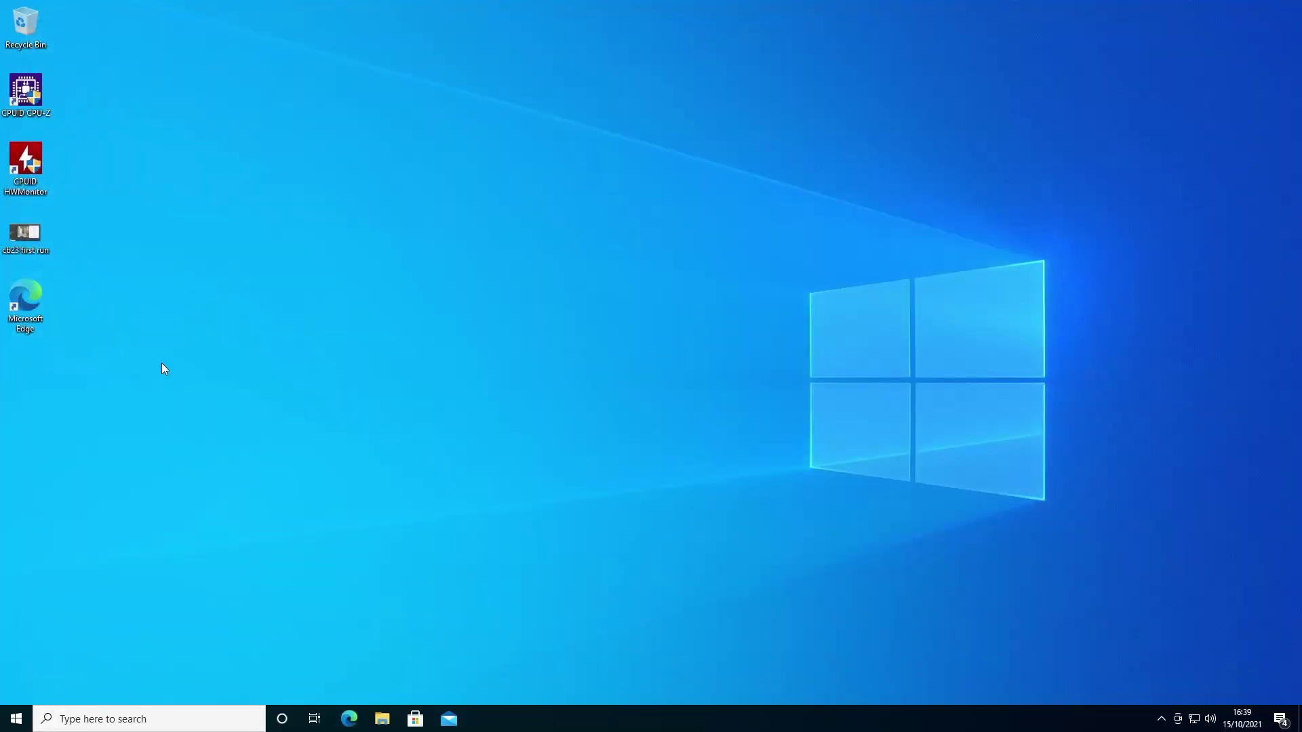